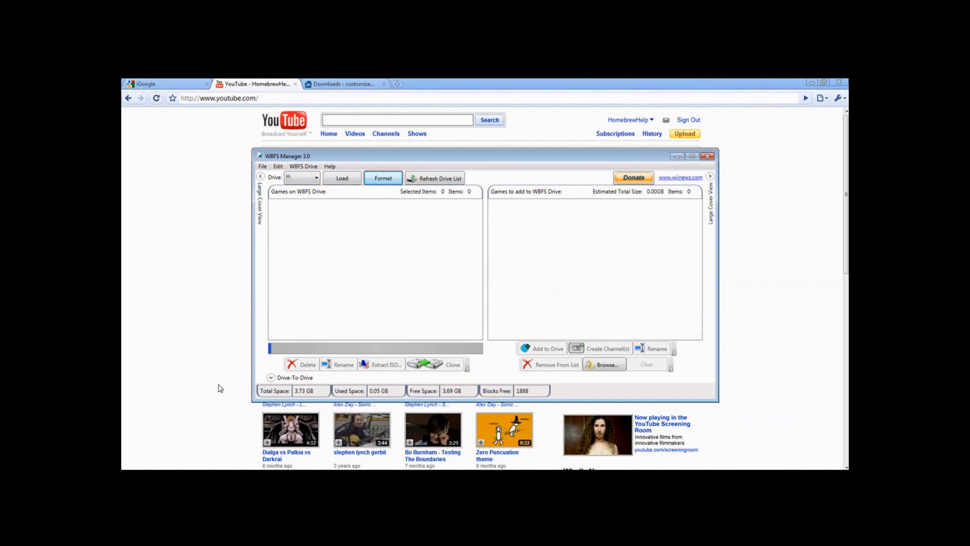
# Clear the tool windows and browse to Gamecube and Wii Games > Wii Games, selecting New Super Mario Bros. Wii and its NewER copy in turn.
pyautogui.hotkey('alt', 'F4')
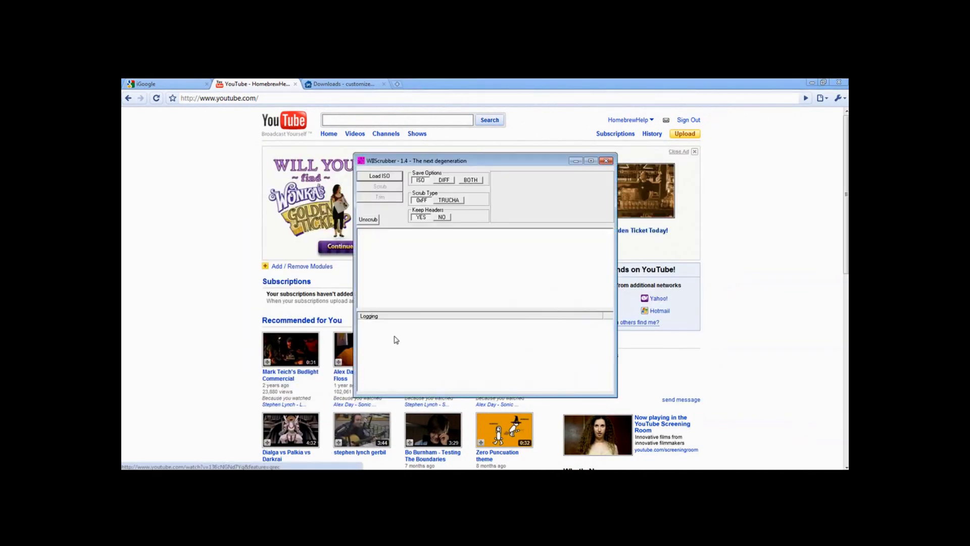
pyautogui.hotkey('alt', 'F4')
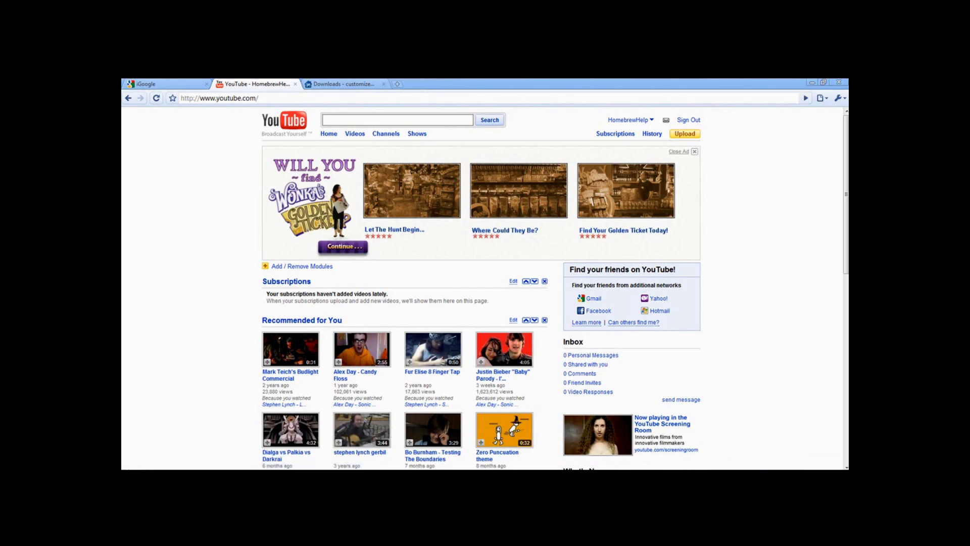
pyautogui.press('super+e')
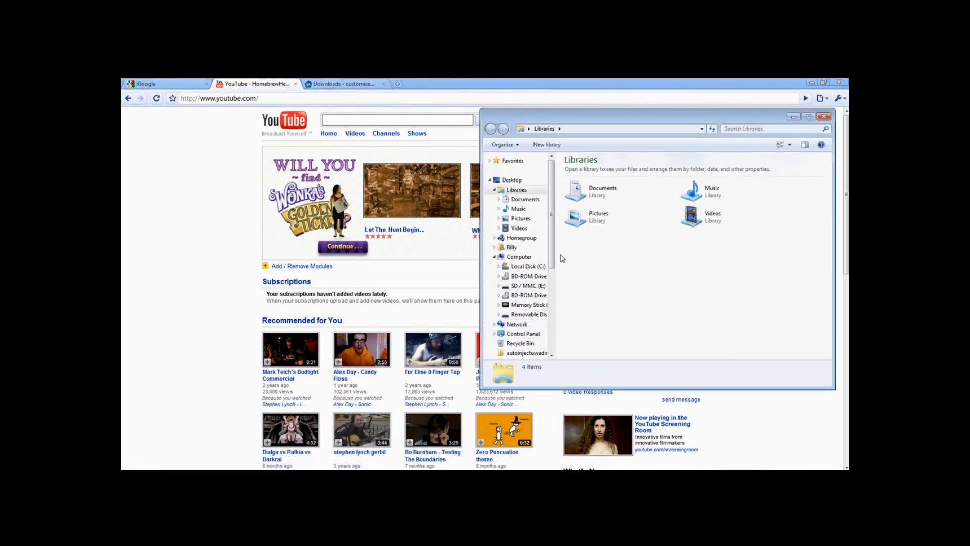
pyautogui.moveTo(552, 255); pyautogui.dragTo(555, 333)
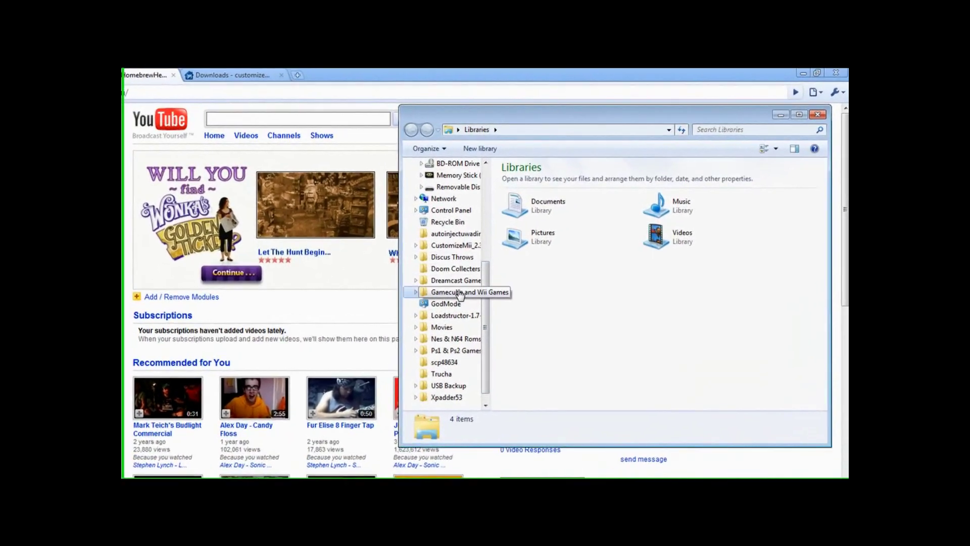
pyautogui.click(525, 263)
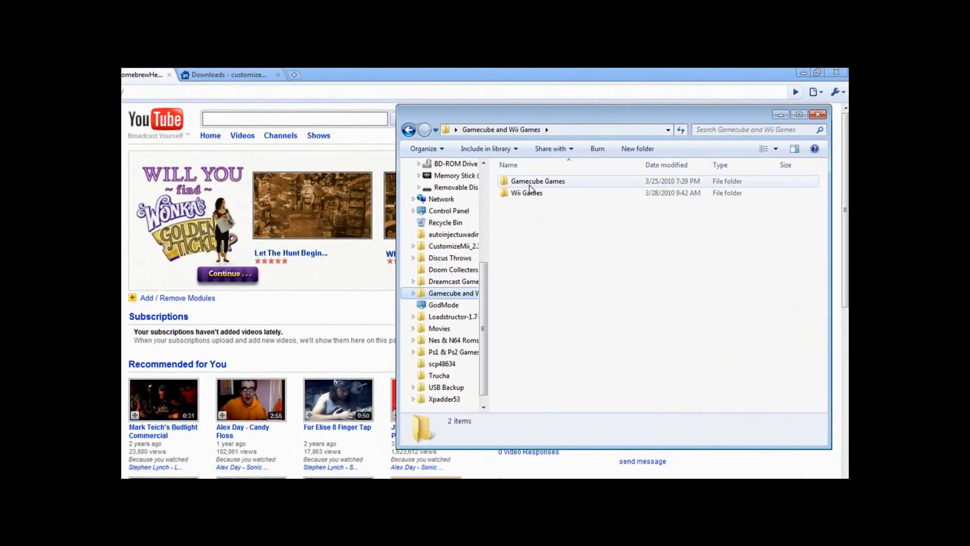
pyautogui.doubleClick(526, 195)
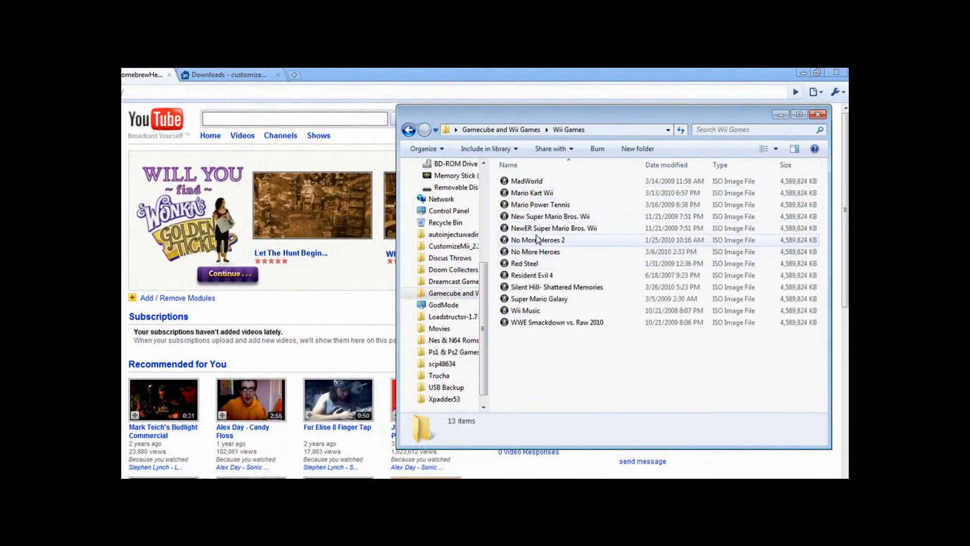
pyautogui.click(528, 222)
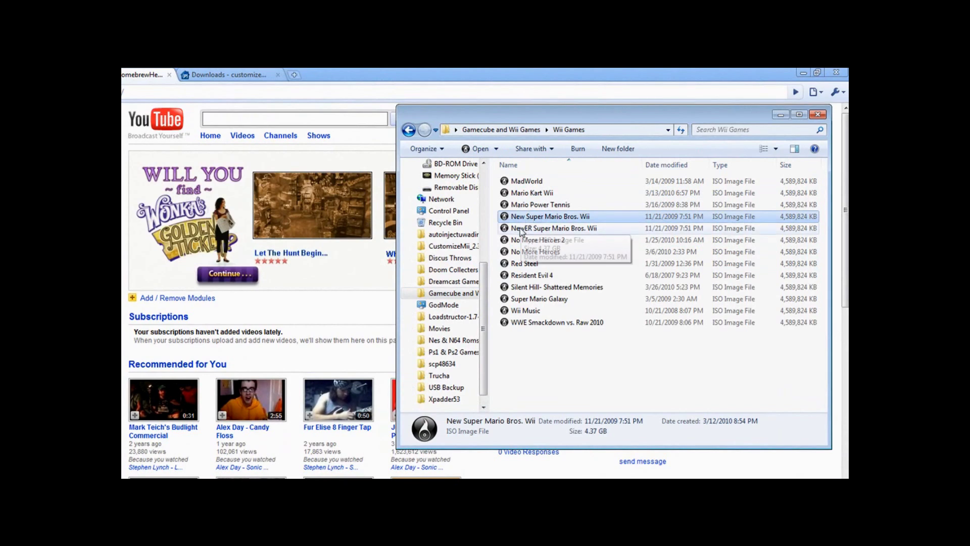
pyautogui.click(520, 230)
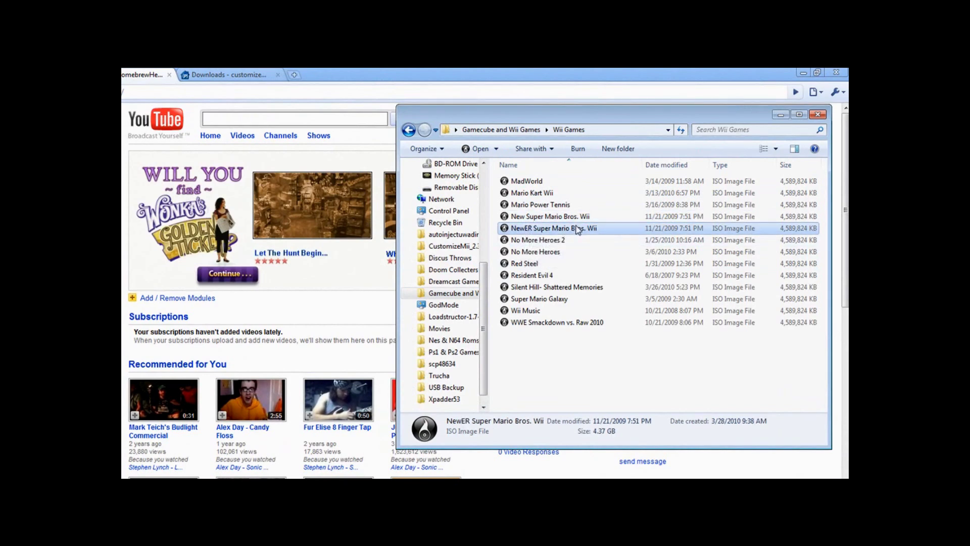
# Close the file browser and minimize the web browser, WBFS Manager and WIIScrubber windows to expose the desktop.
pyautogui.click(818, 114)
pyautogui.click(803, 72)
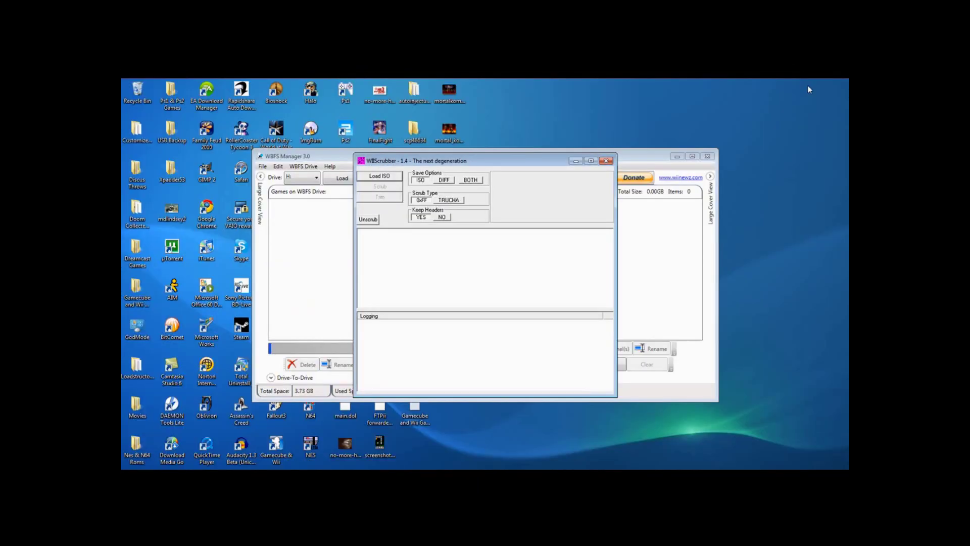
pyautogui.click(680, 167)
pyautogui.click(677, 156)
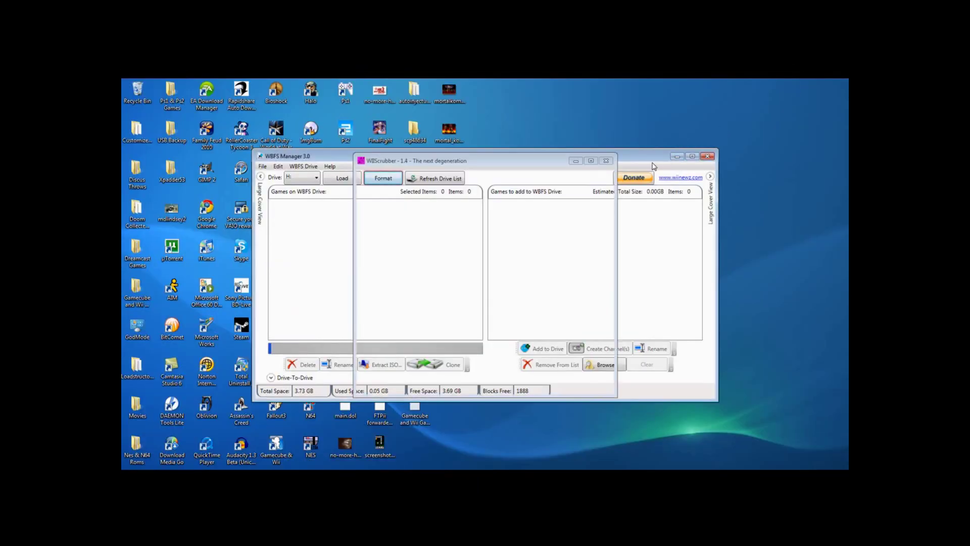
pyautogui.click(576, 161)
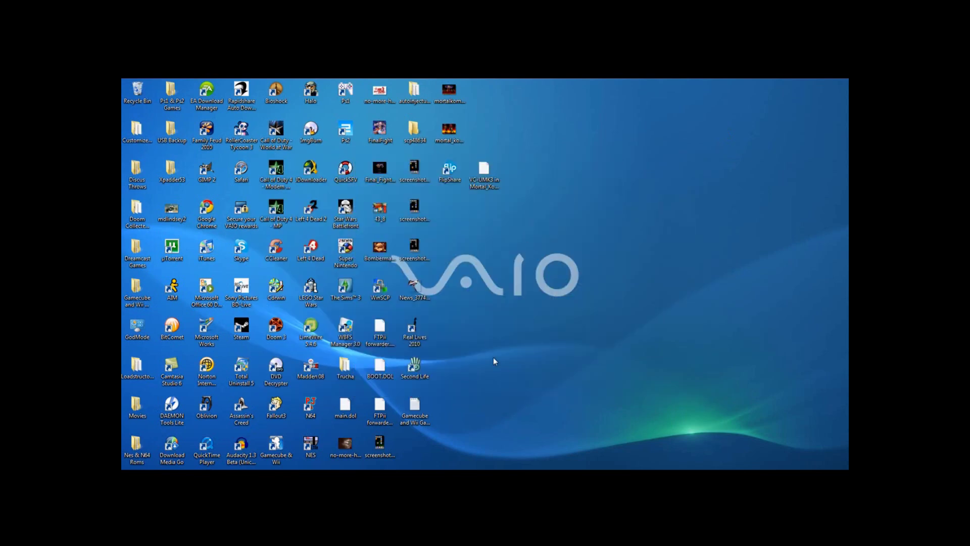
# Create a new folder named NSMBWlevel on the desktop.
pyautogui.rightClick(493, 357)
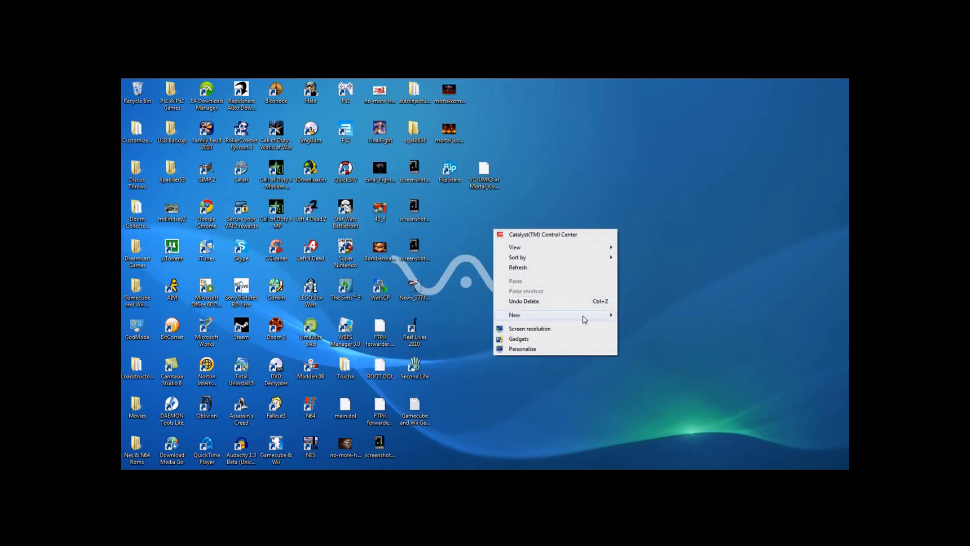
pyautogui.moveTo(584, 320)
pyautogui.click(624, 316)
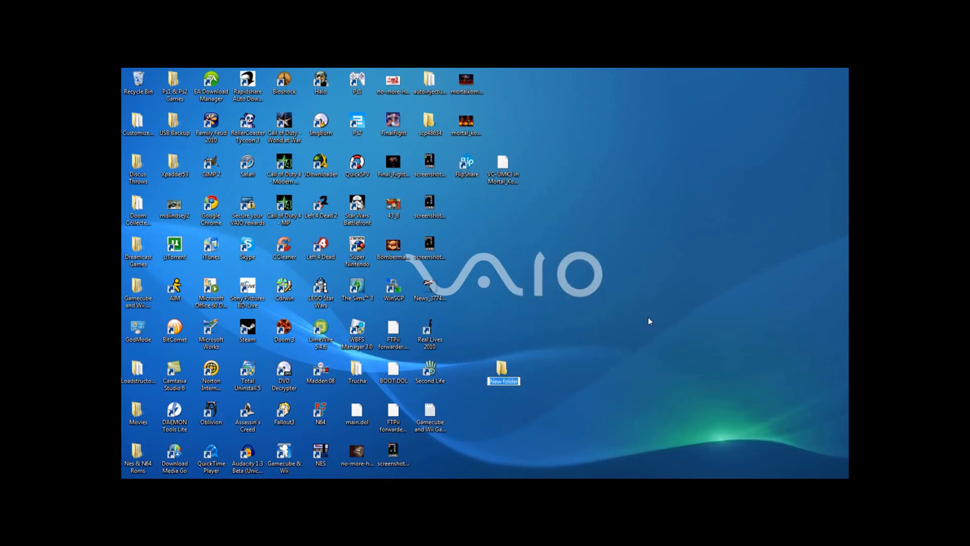
pyautogui.write('NSMBWLevel')
pyautogui.press('Return')
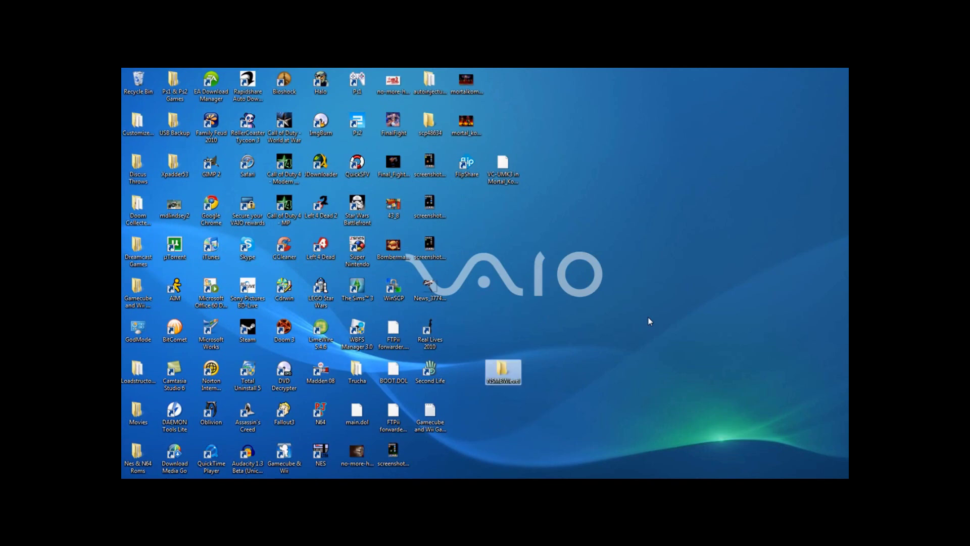
pyautogui.click(649, 322)
# Switch back to WIIScrubber and load the NewER Super Mario Bros. Wii ISO from the Wii Games folder.
pyautogui.doubleClick(392, 451)
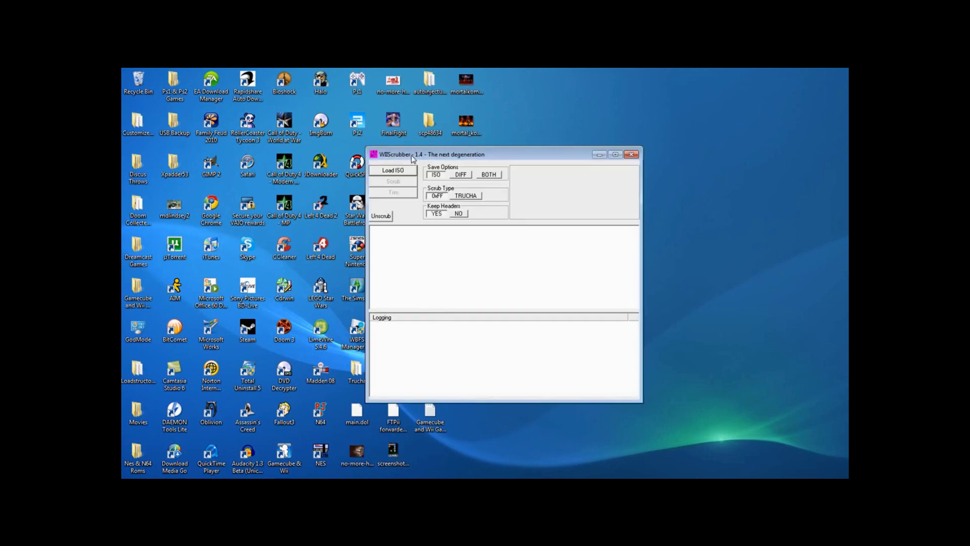
pyautogui.moveTo(414, 157); pyautogui.dragTo(277, 107)
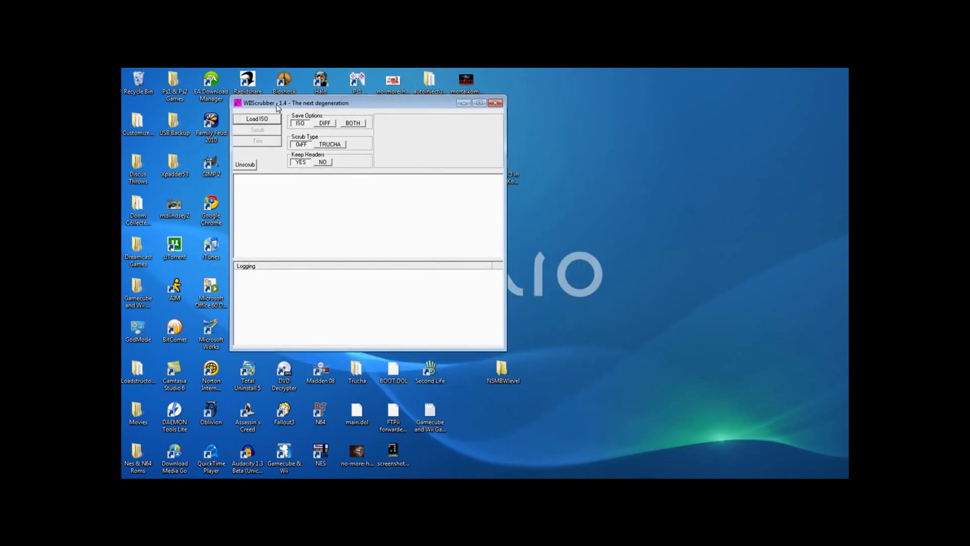
pyautogui.click(273, 121)
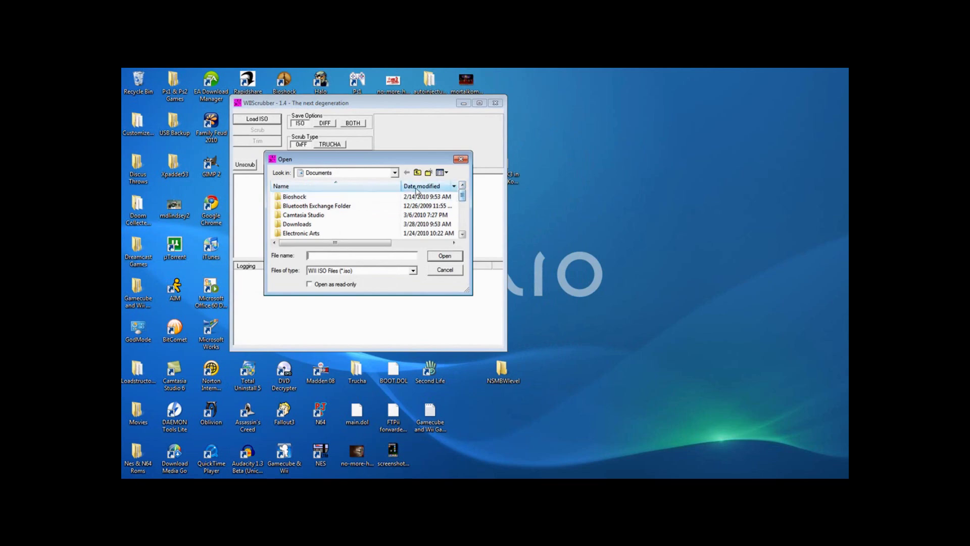
pyautogui.click(395, 174)
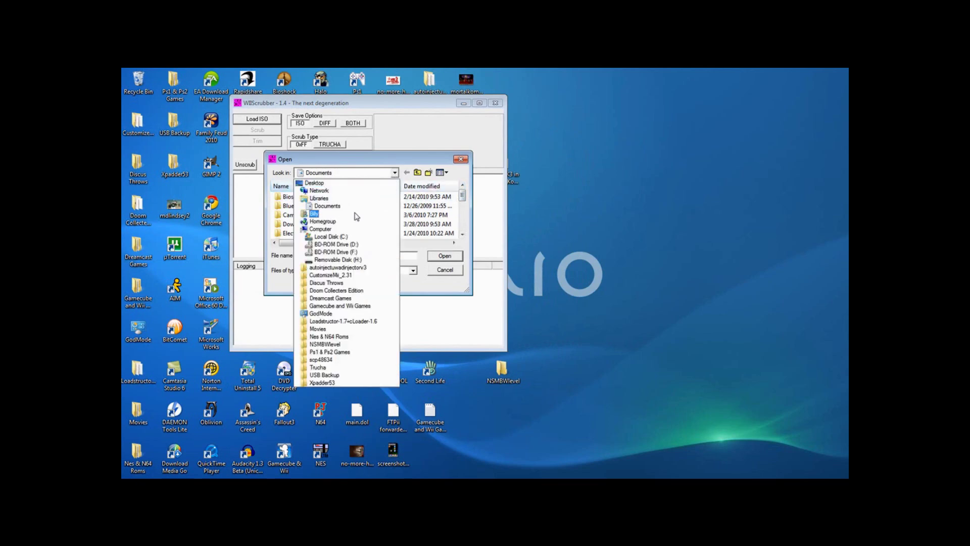
pyautogui.click(329, 184)
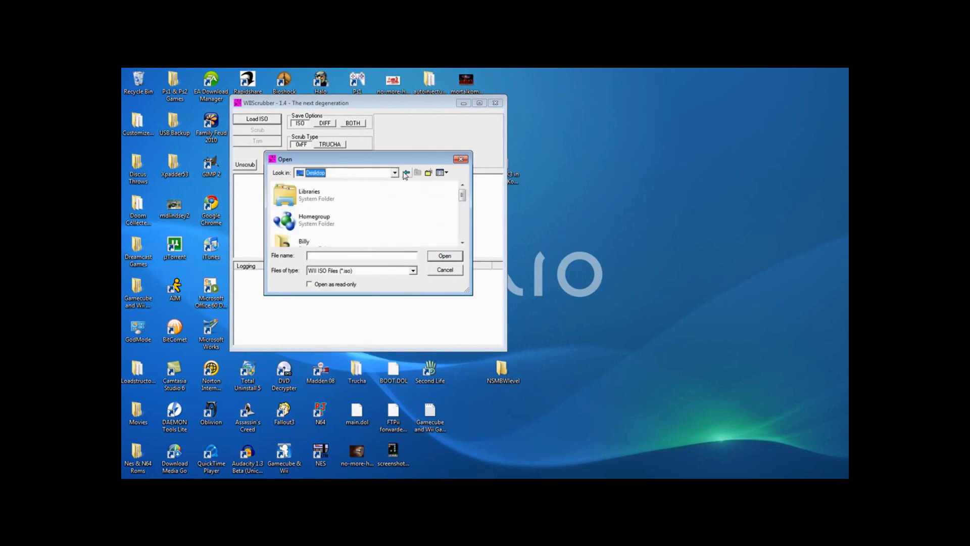
pyautogui.click(395, 174)
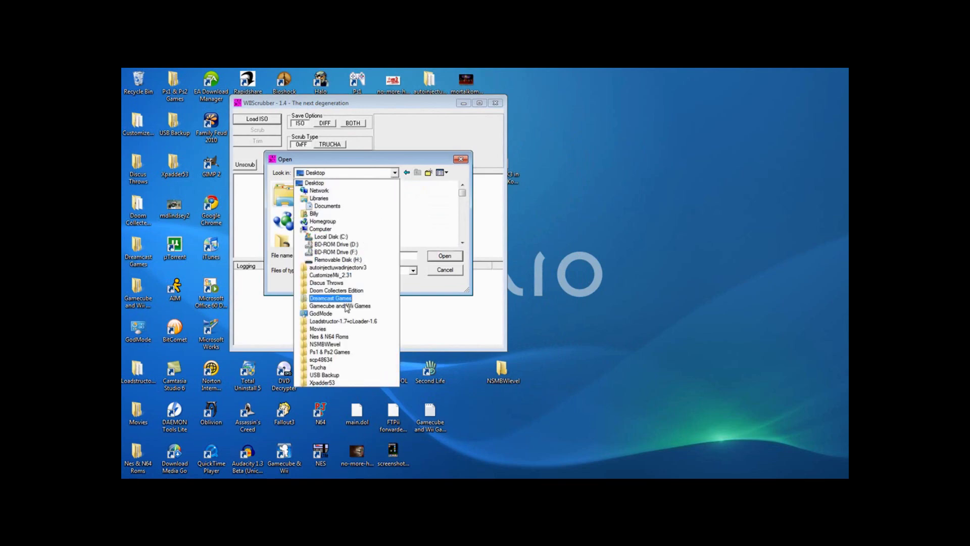
pyautogui.click(342, 306)
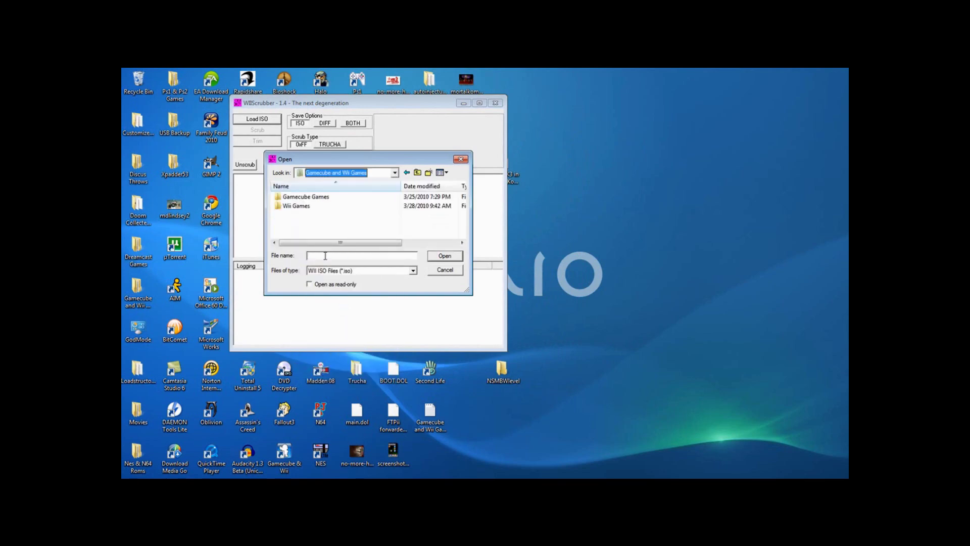
pyautogui.doubleClick(310, 206)
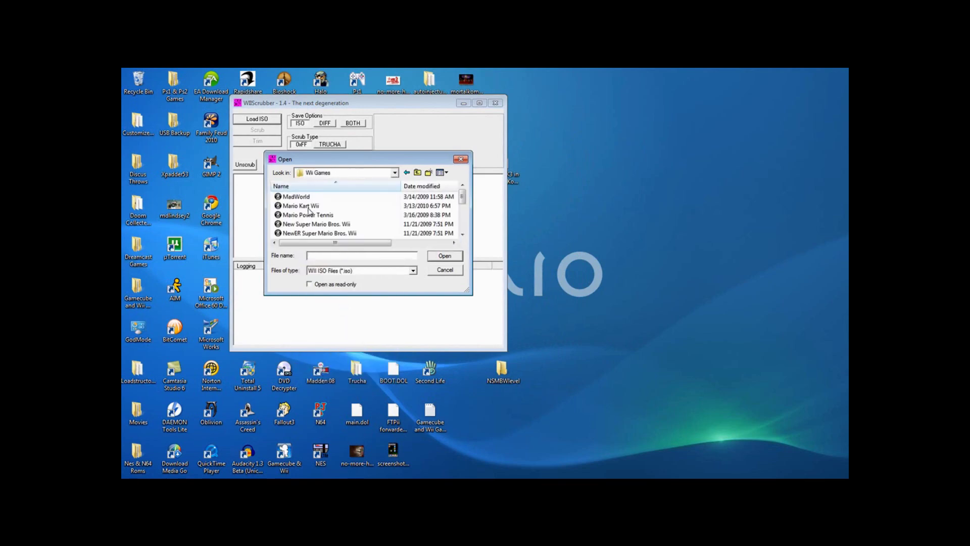
pyautogui.click(312, 234)
pyautogui.click(446, 259)
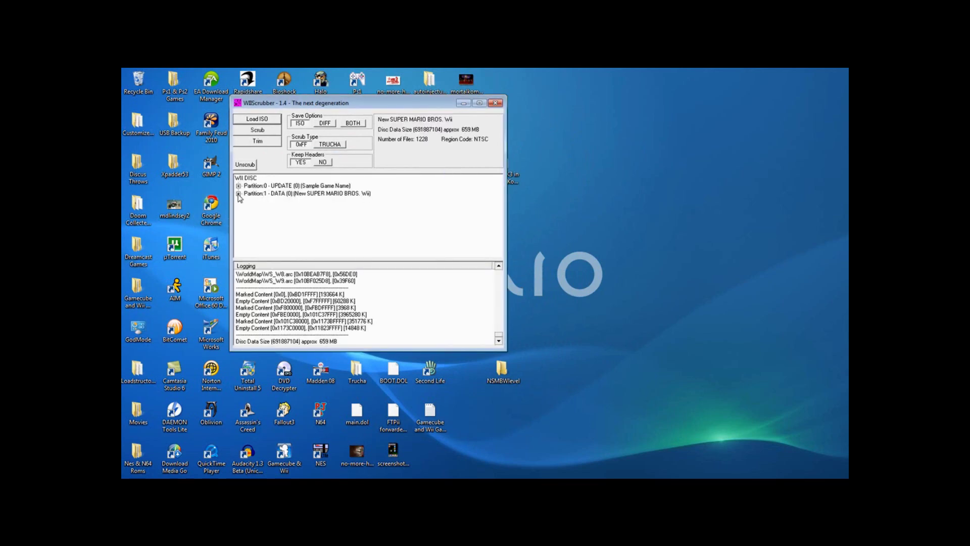
# Extract the disc's DATA partition (Partition 1) unencrypted into the NSMBWlevel desktop folder.
pyautogui.click(239, 193)
pyautogui.scroll(-5, 290, 211)
pyautogui.scroll(10, 293, 213)
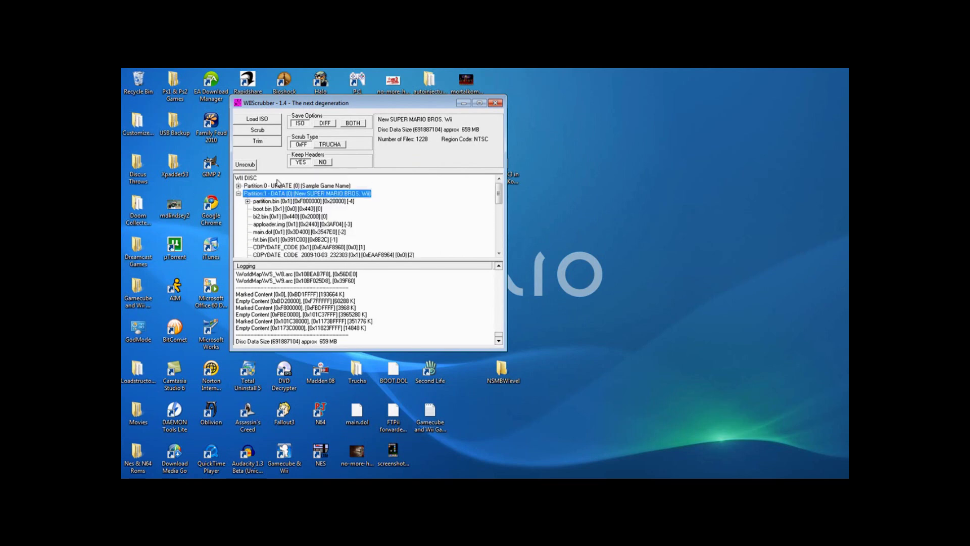
pyautogui.rightClick(277, 196)
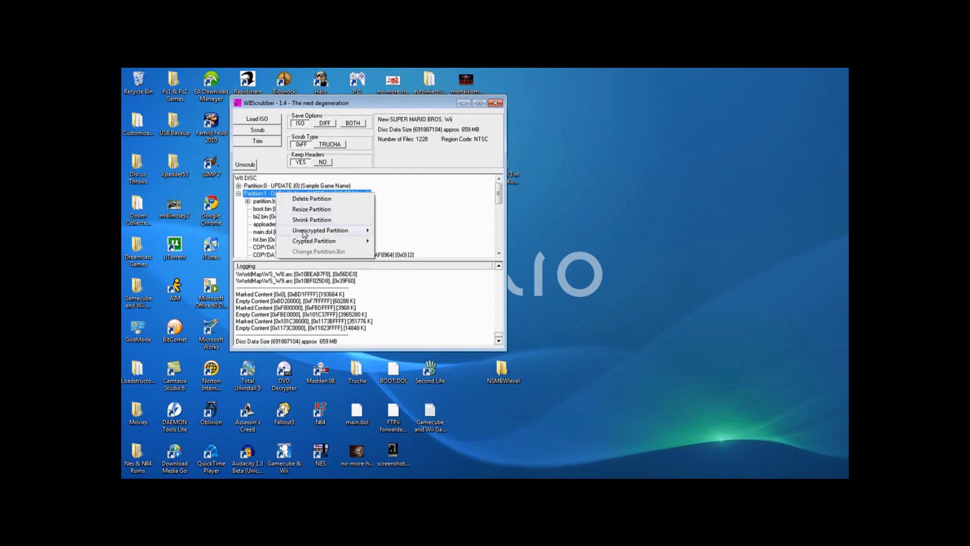
pyautogui.moveTo(308, 233)
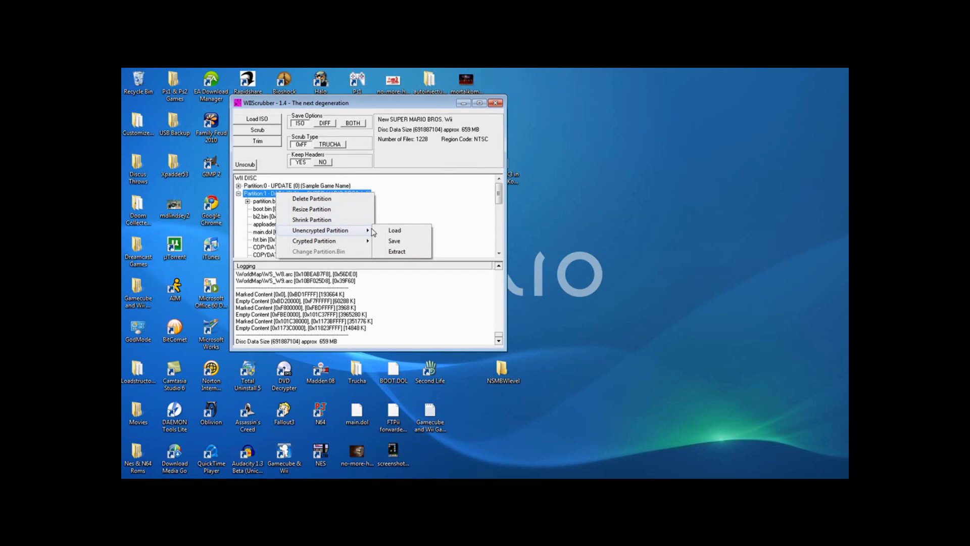
pyautogui.click(397, 251)
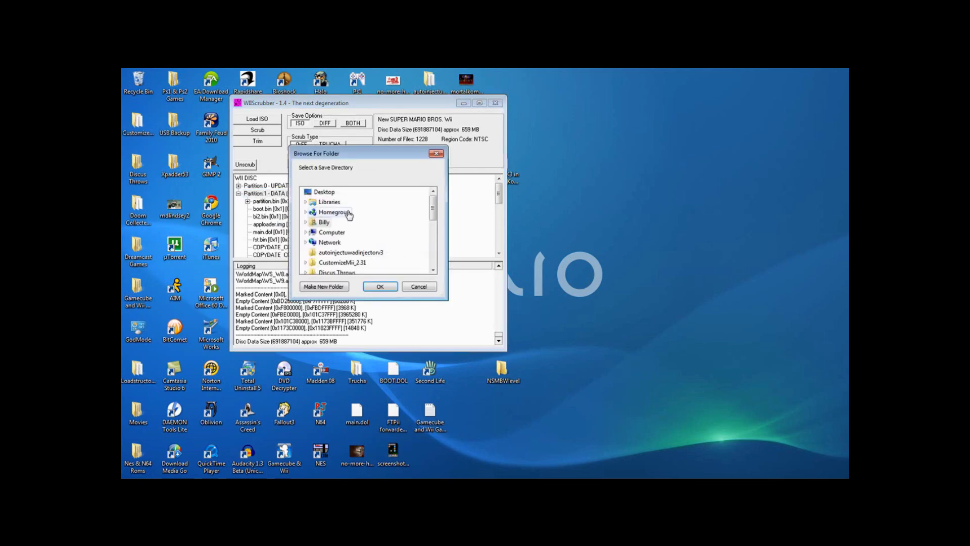
pyautogui.scroll(-5, 351, 214)
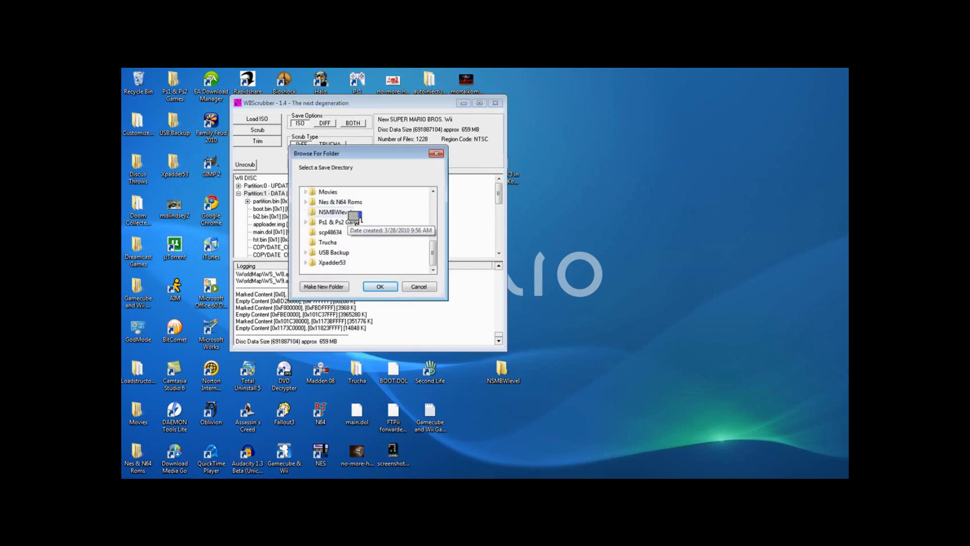
pyautogui.click(331, 213)
pyautogui.click(385, 288)
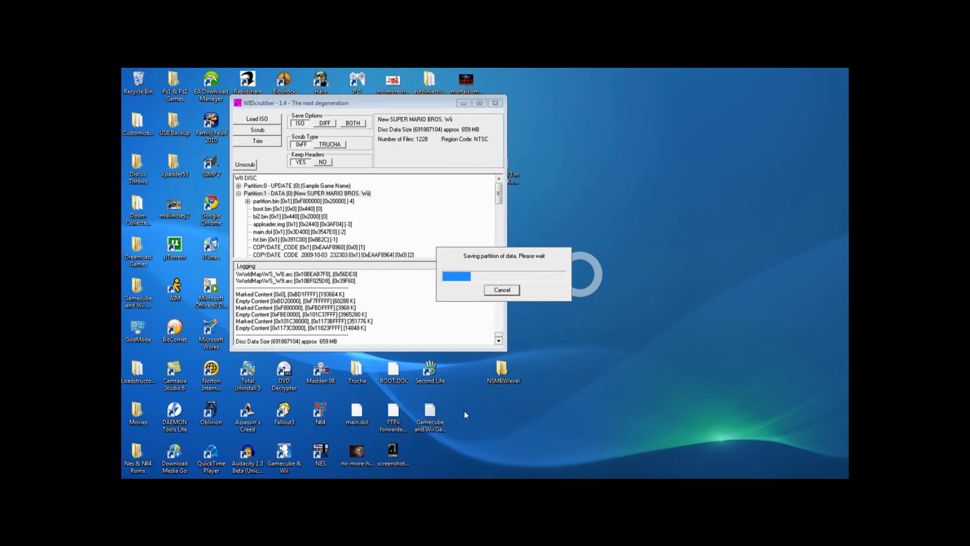
# Find and launch the Reggie level editor, moving its Stage folder selection dialog aside.
pyautogui.press('super')
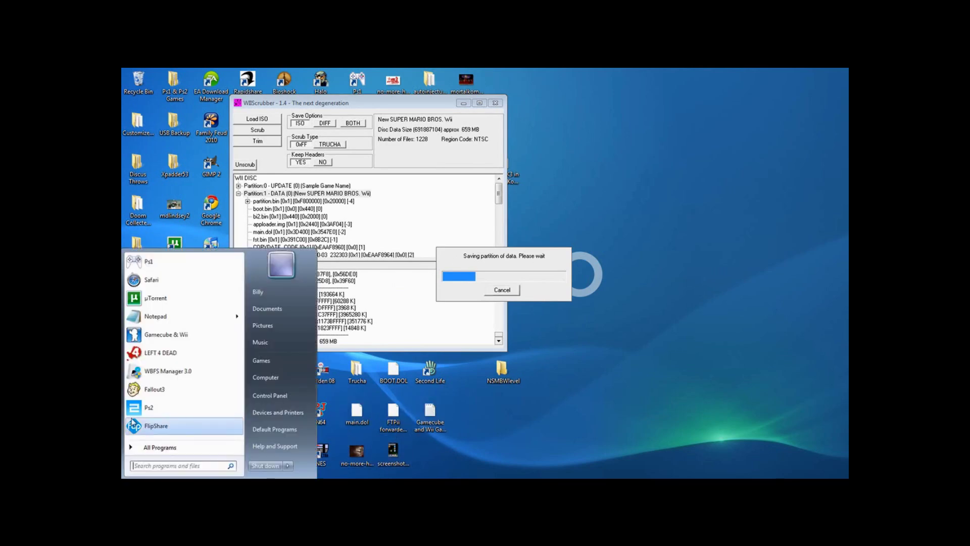
pyautogui.write('reggie')
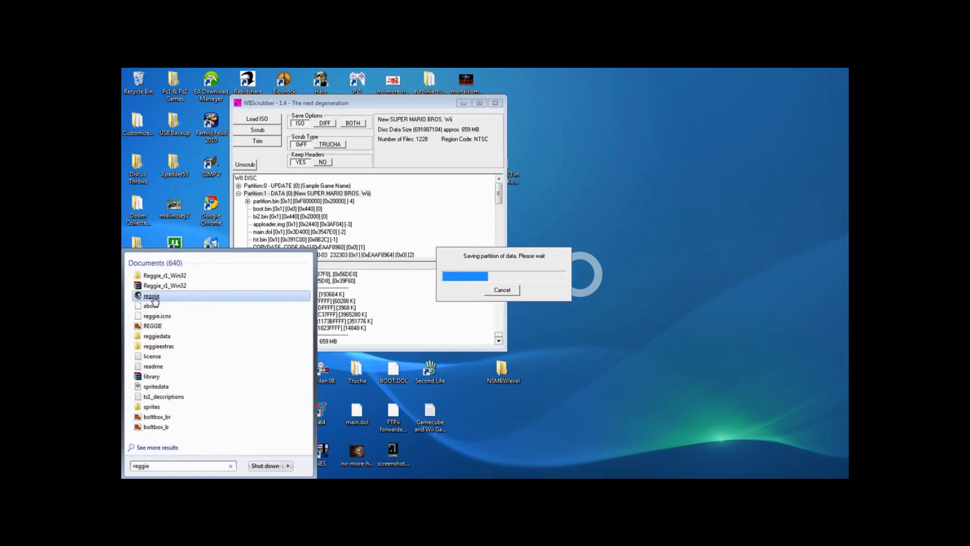
pyautogui.click(155, 300)
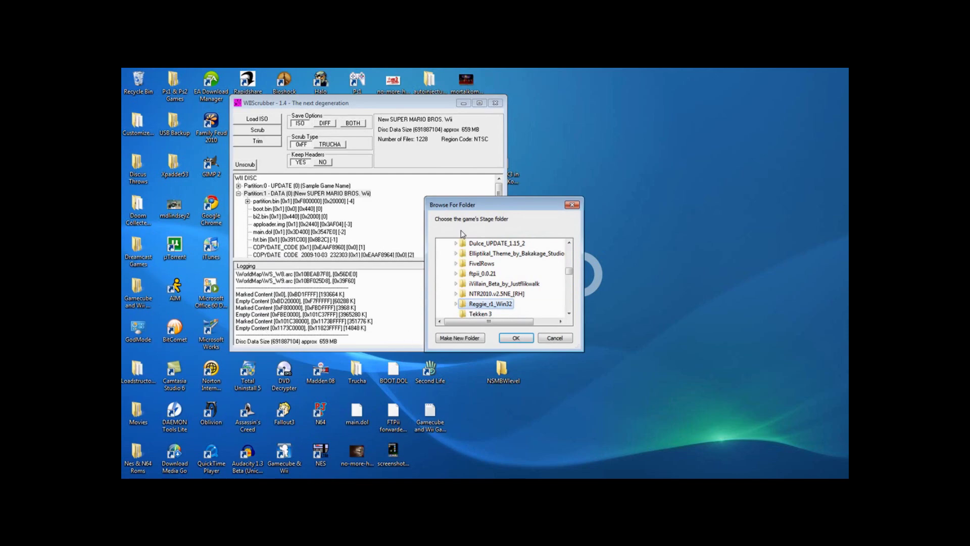
pyautogui.moveTo(489, 205); pyautogui.dragTo(681, 191)
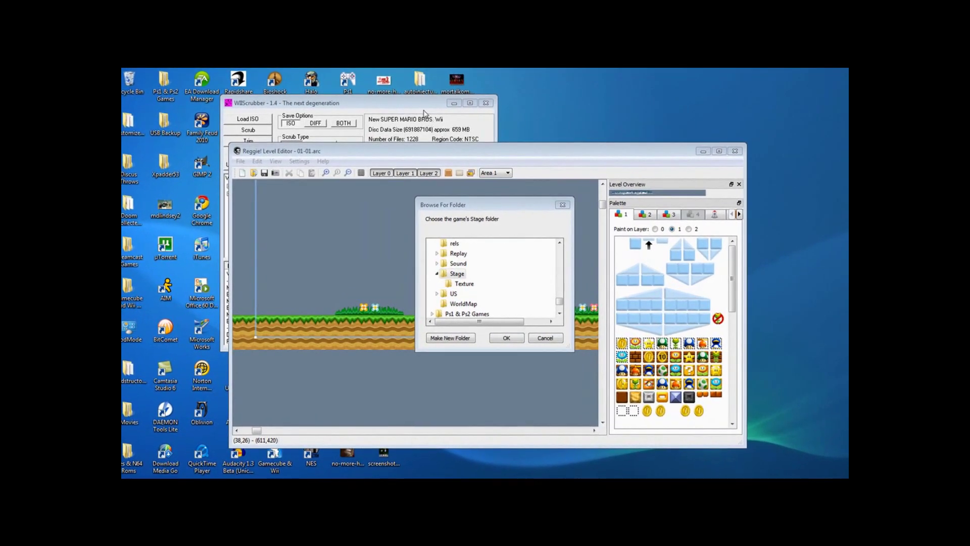
# Check the partition extraction status in WIIScrubber and return to Reggie's Stage folder selection.
pyautogui.click(424, 112)
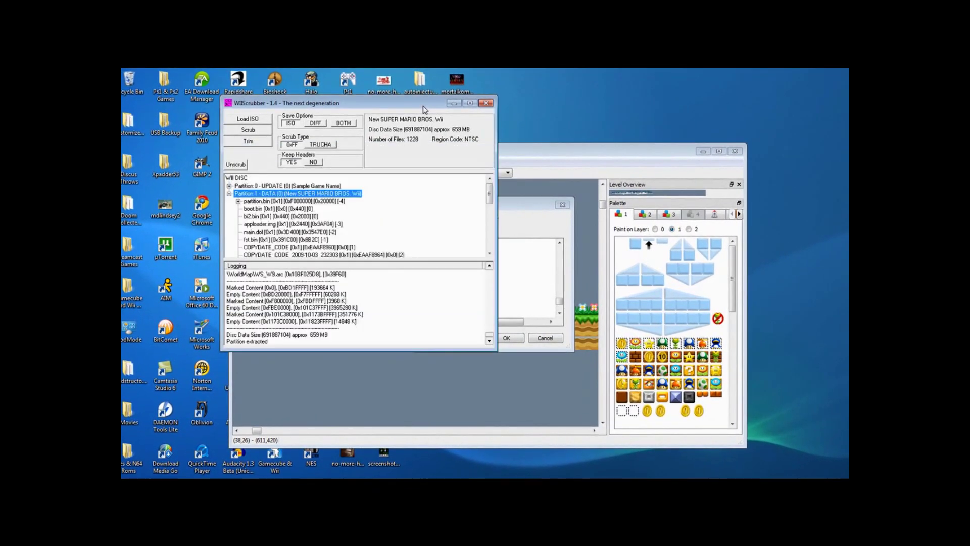
pyautogui.click(522, 222)
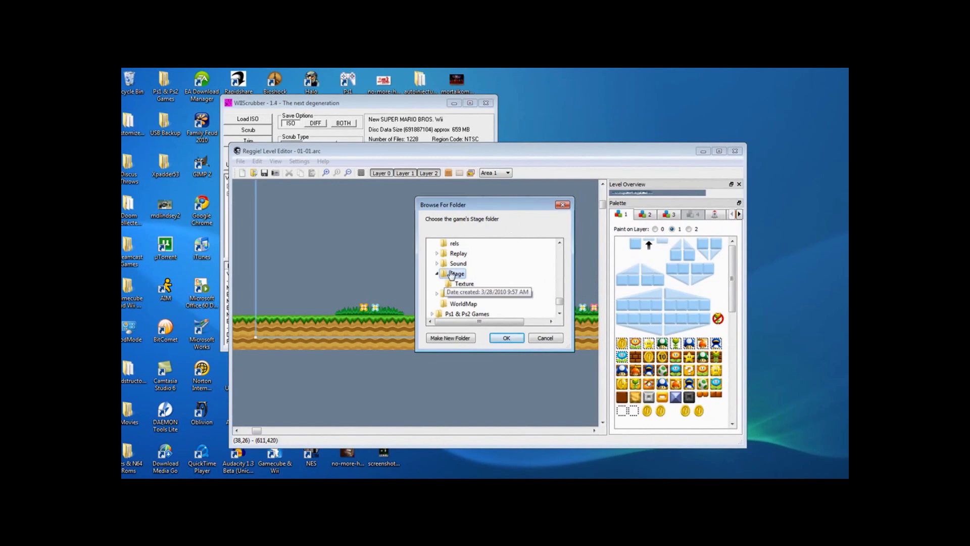
# Confirm the extracted Stage folder as the game's Stage folder and shift the Reggie window slightly aside.
pyautogui.scroll(5, 451, 276)
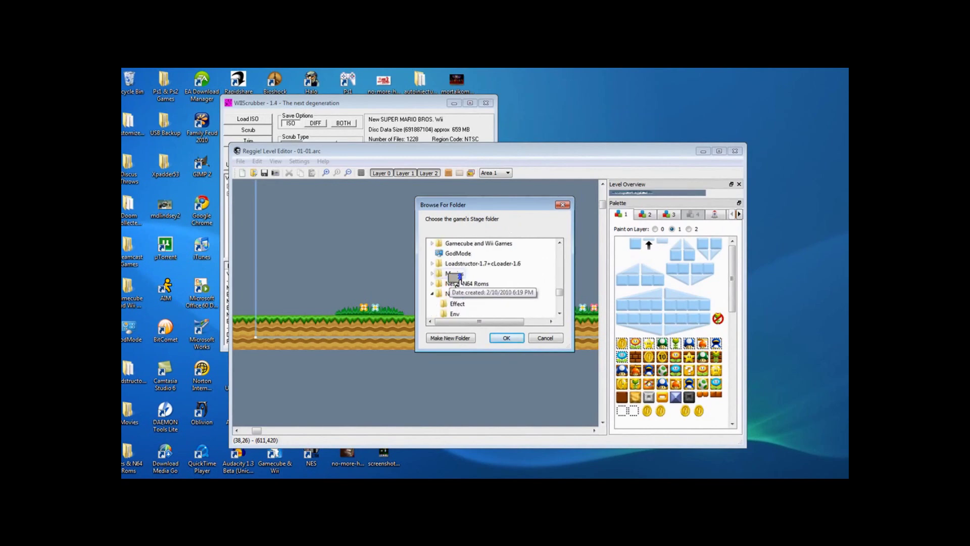
pyautogui.click(500, 338)
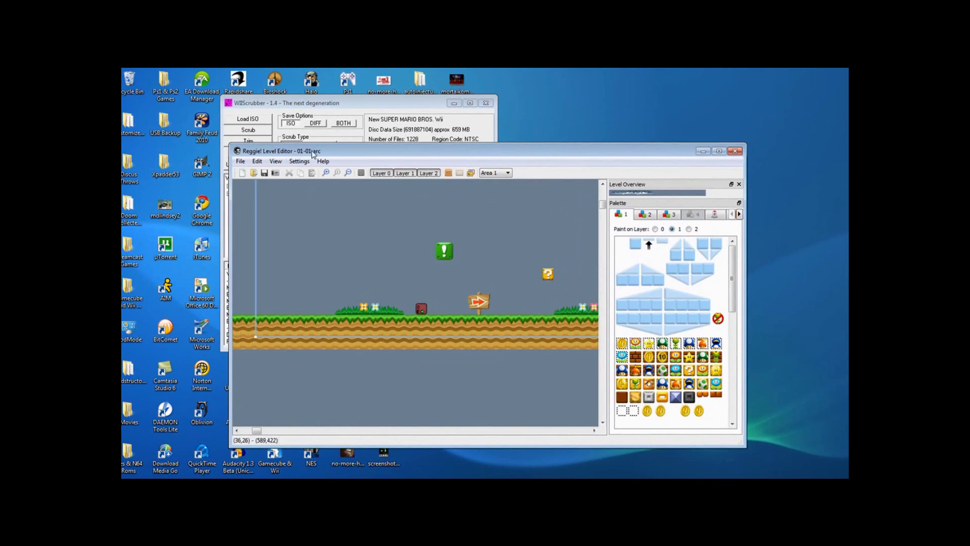
pyautogui.moveTo(310, 151)
pyautogui.mouseDown()
pyautogui.moveTo(351, 154)
pyautogui.moveTo(326, 150)
pyautogui.mouseUp()
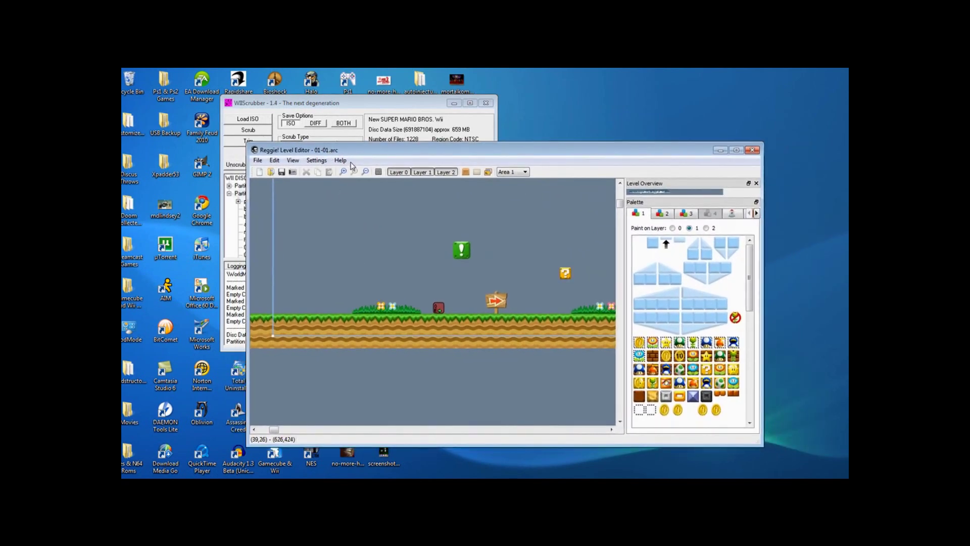
# Place two item blocks on layer 1 beside the lone question block near the start of level 01-01.
pyautogui.click(363, 172)
pyautogui.scroll(3, 392, 240)
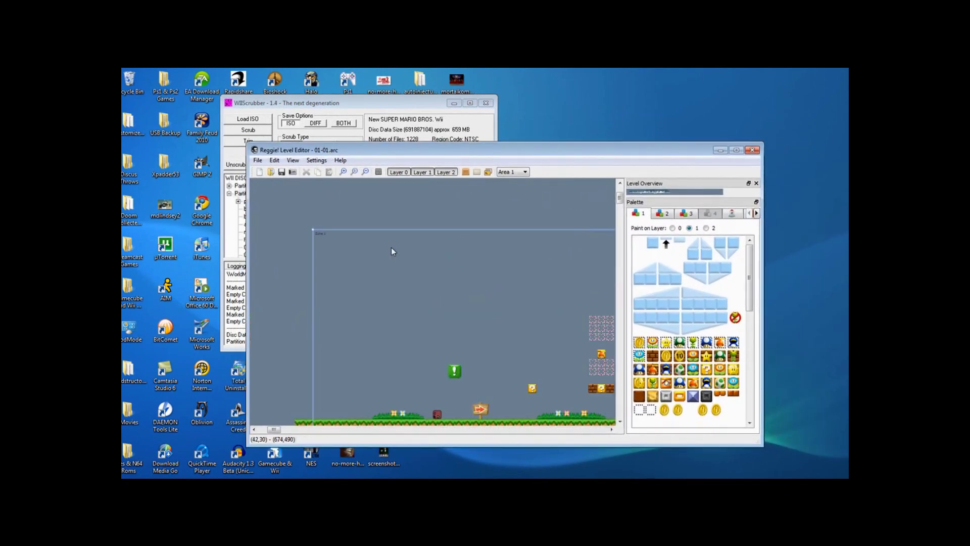
pyautogui.scroll(-1, 393, 251)
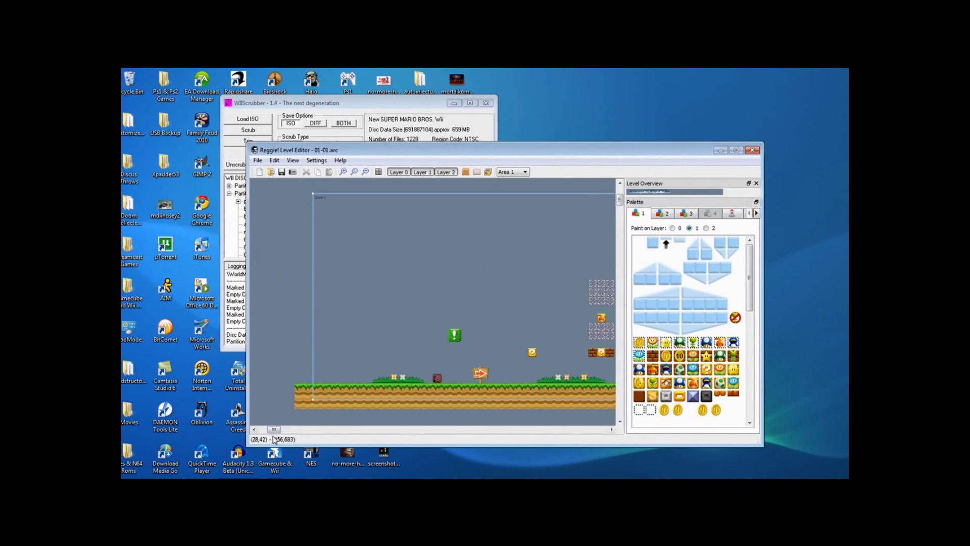
pyautogui.moveTo(273, 430)
pyautogui.mouseDown()
pyautogui.moveTo(404, 432)
pyautogui.moveTo(272, 431)
pyautogui.moveTo(277, 438)
pyautogui.mouseUp()
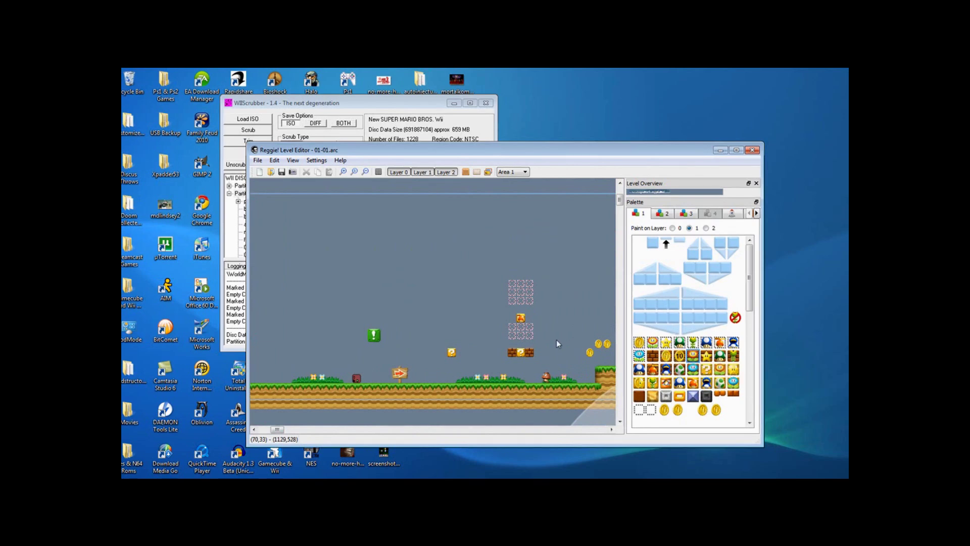
pyautogui.rightClick(465, 350)
pyautogui.click(656, 370)
pyautogui.rightClick(476, 355)
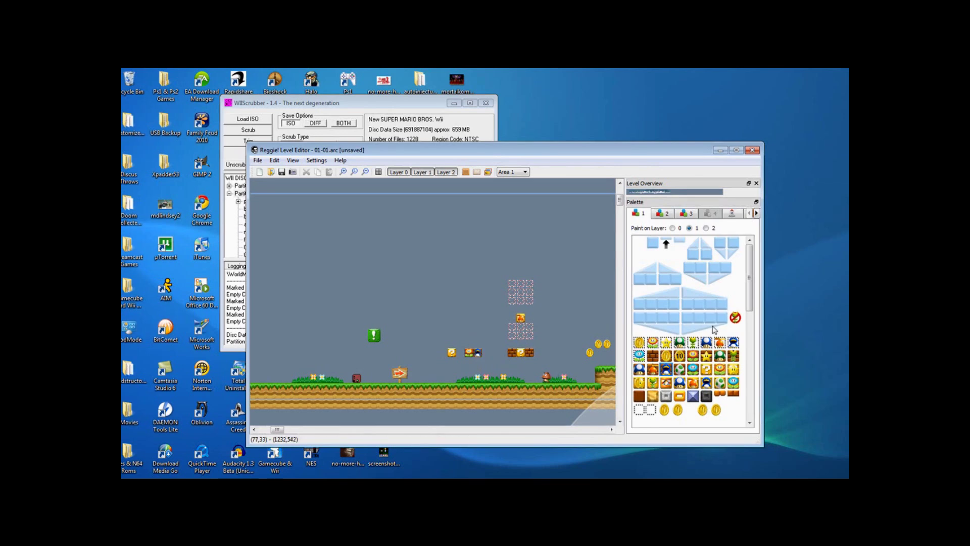
# Place a yellow upward-facing pipe, 2x3 tiles, on the ground just past the new item blocks.
pyautogui.scroll(-5, 712, 329)
pyautogui.click(695, 324)
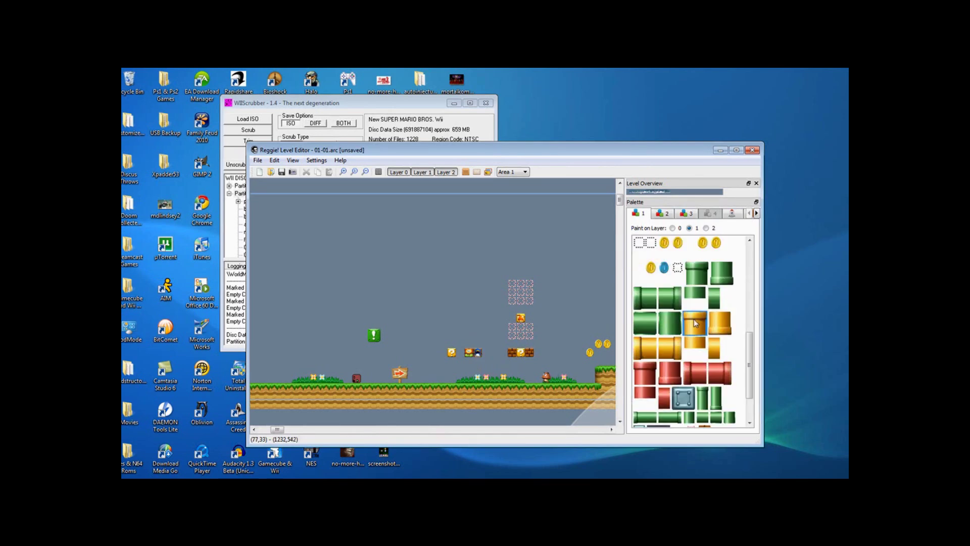
pyautogui.rightClick(487, 365)
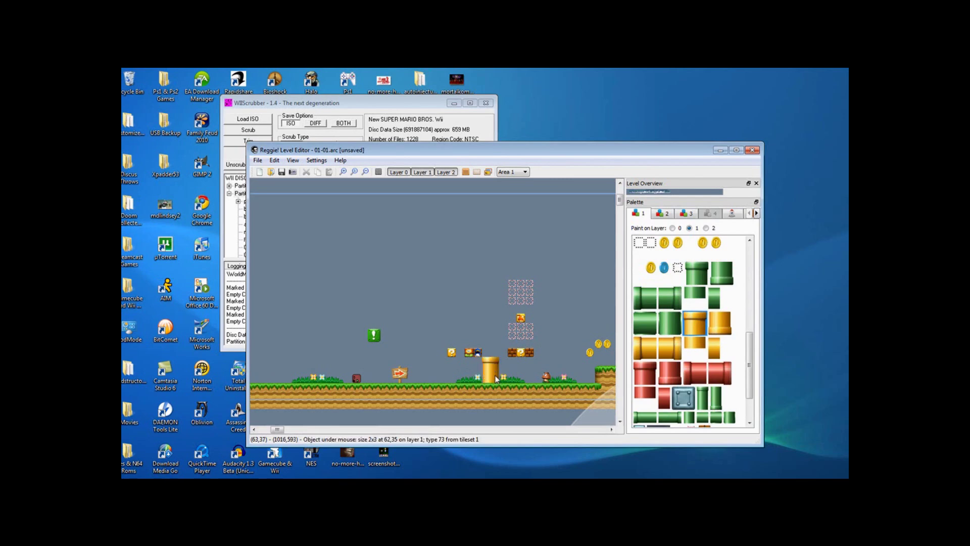
# Add an enterable entrance on the yellow pipe near the level start and set its Dest. ID to 3.
pyautogui.click(668, 215)
pyautogui.click(637, 213)
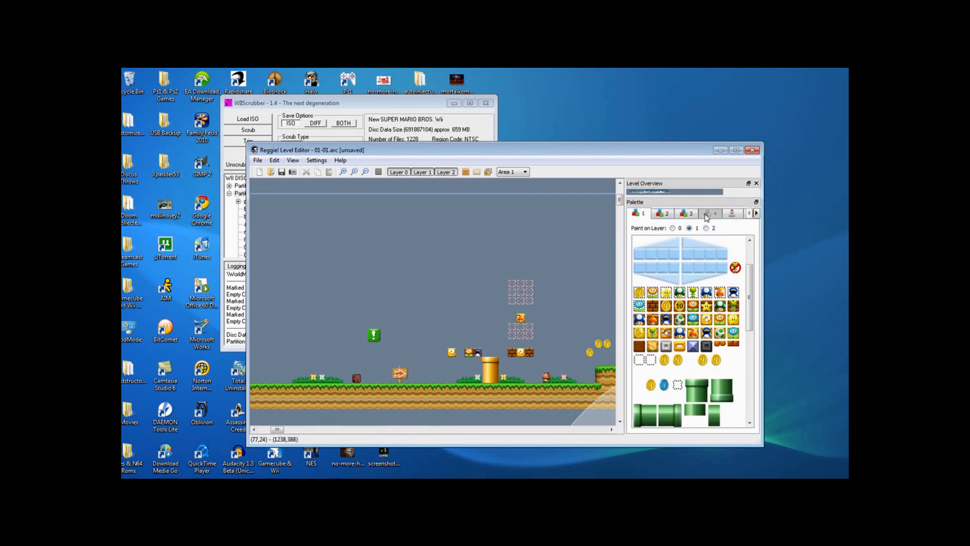
pyautogui.click(756, 214)
pyautogui.click(733, 213)
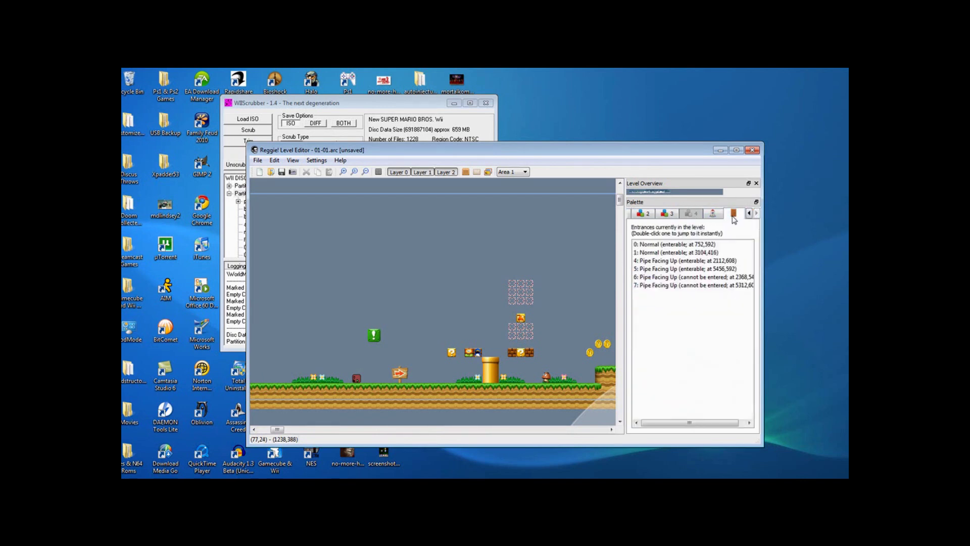
pyautogui.rightClick(488, 365)
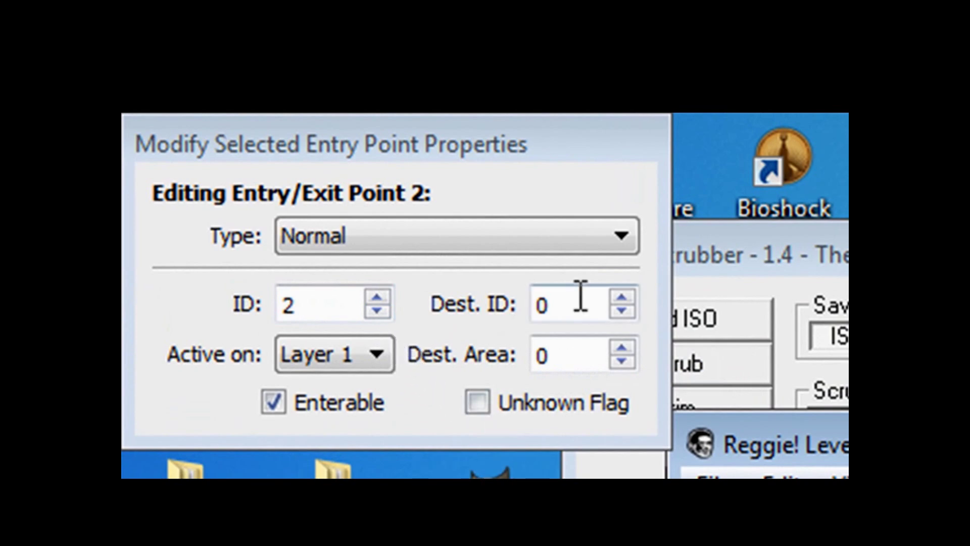
pyautogui.click(622, 297)
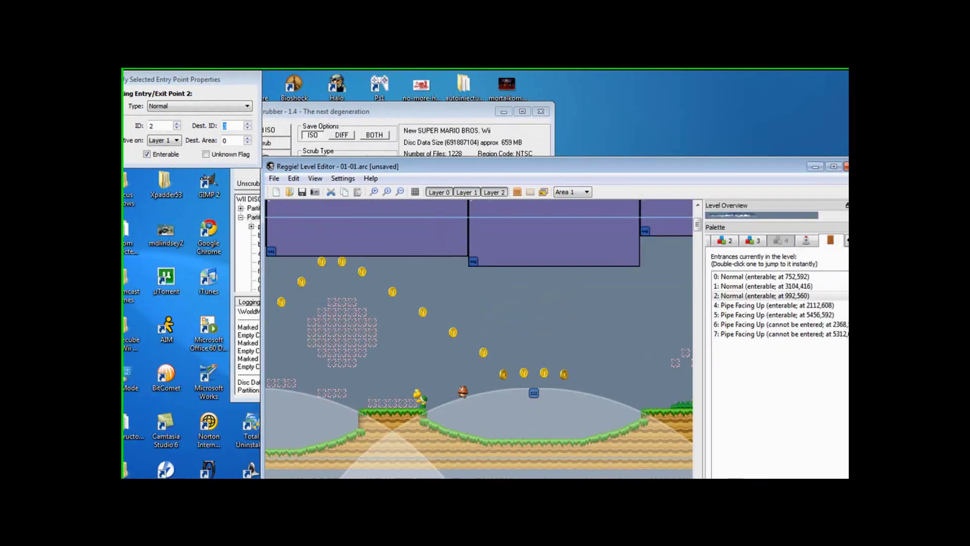
# Place a second yellow upward-facing pipe, 2x2 tiles, on the ground just before the goal flagpole.
pyautogui.moveTo(969, 545); pyautogui.dragTo(969, 545)
pyautogui.moveTo(385, 428)
pyautogui.mouseDown()
pyautogui.moveTo(402, 429)
pyautogui.moveTo(390, 434)
pyautogui.mouseUp()
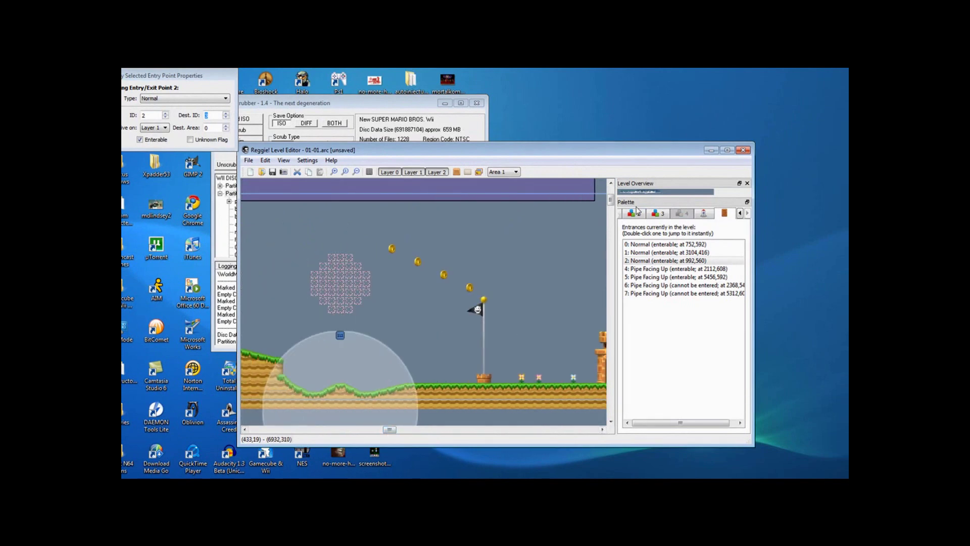
pyautogui.click(621, 215)
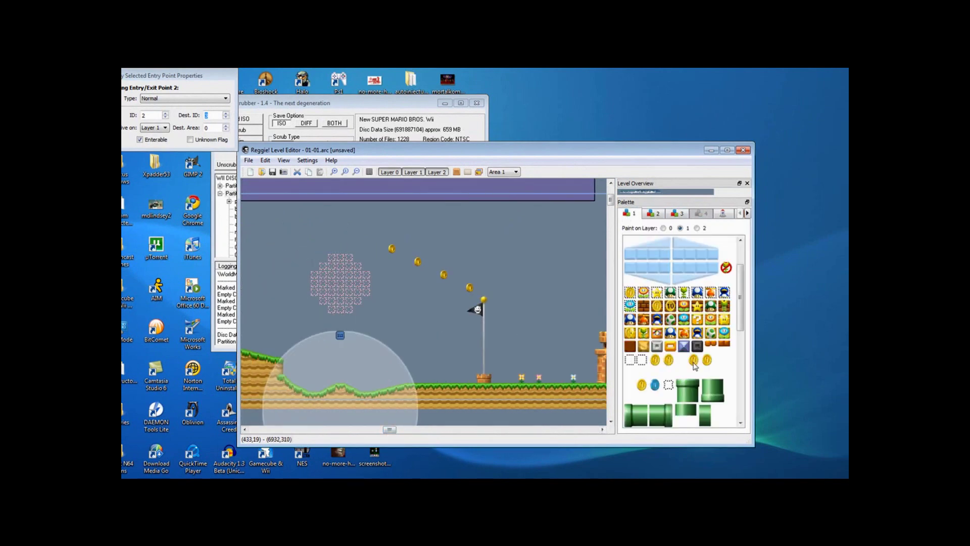
pyautogui.scroll(-3, 695, 364)
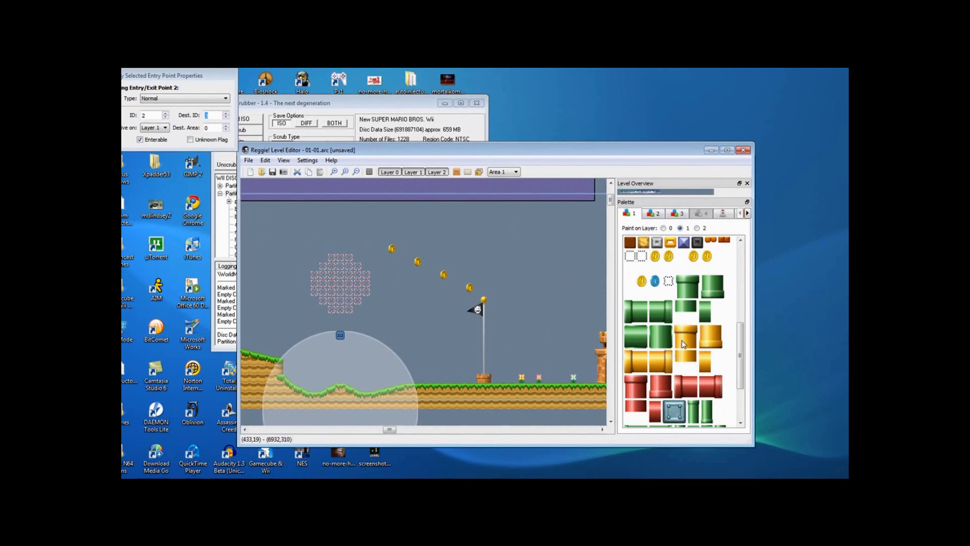
pyautogui.rightClick(443, 373)
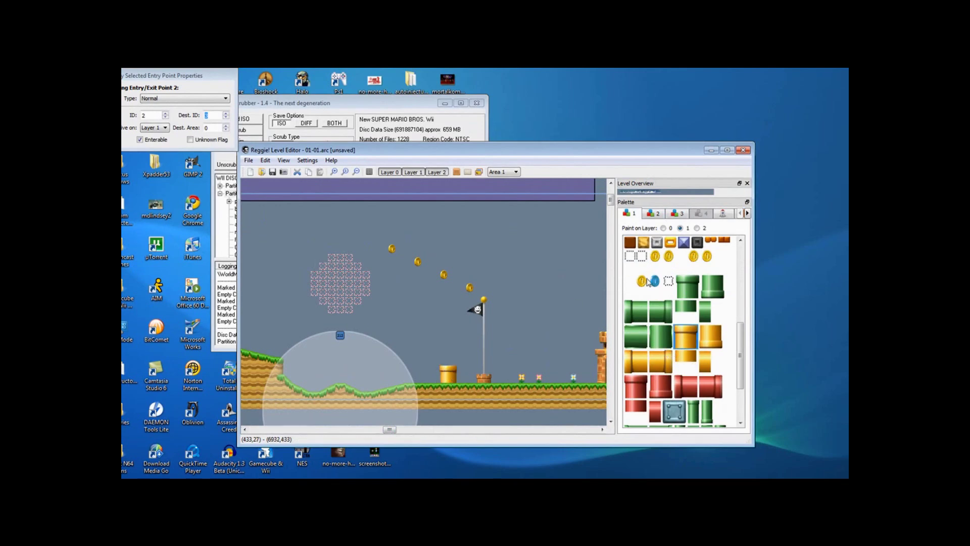
# Add an entrance on the pipe beside the flagpole and set its Dest. ID to 2.
pyautogui.click(738, 217)
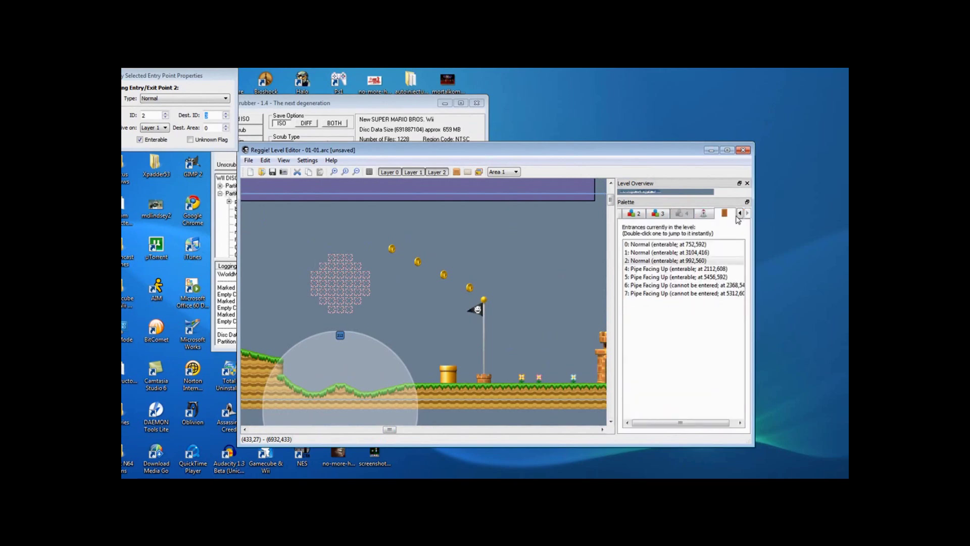
pyautogui.rightClick(444, 374)
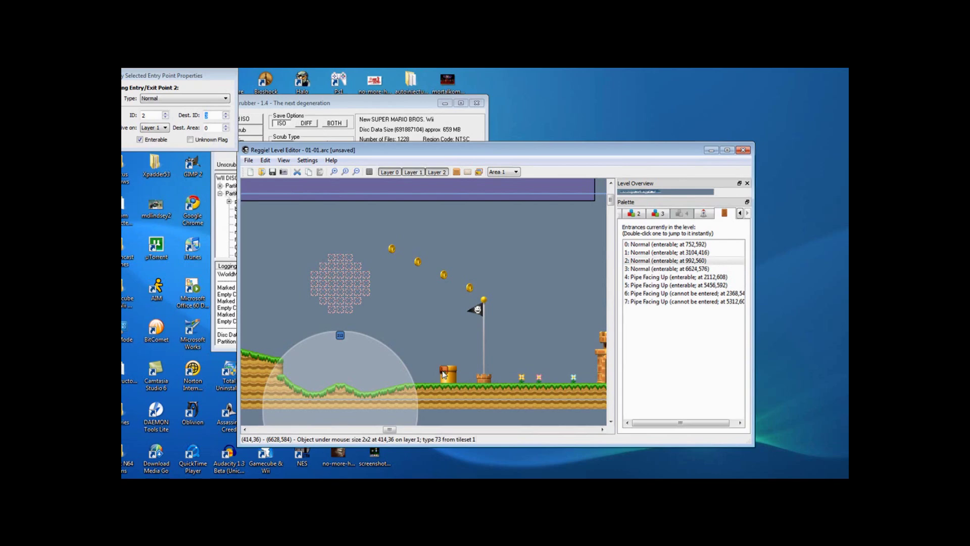
pyautogui.click(444, 374)
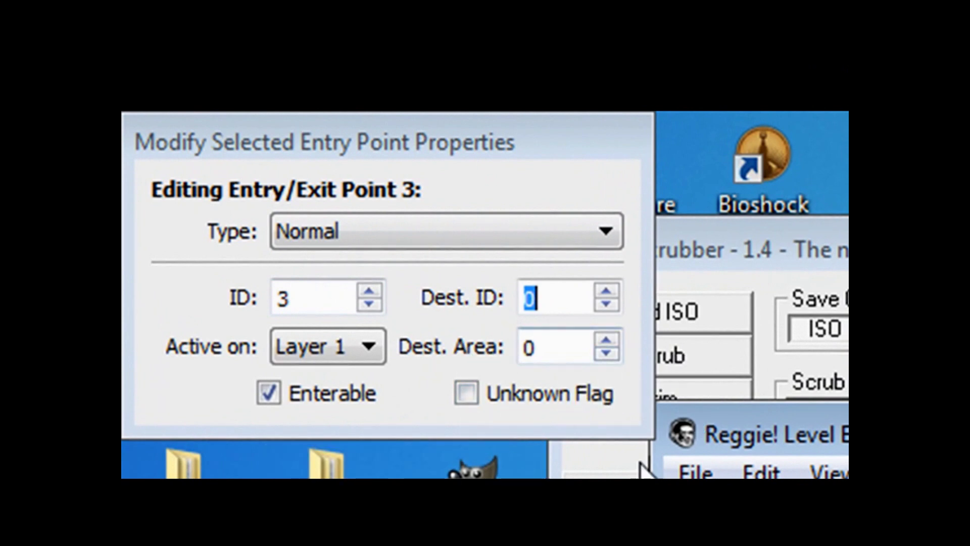
pyautogui.click(606, 292)
pyautogui.click(605, 292)
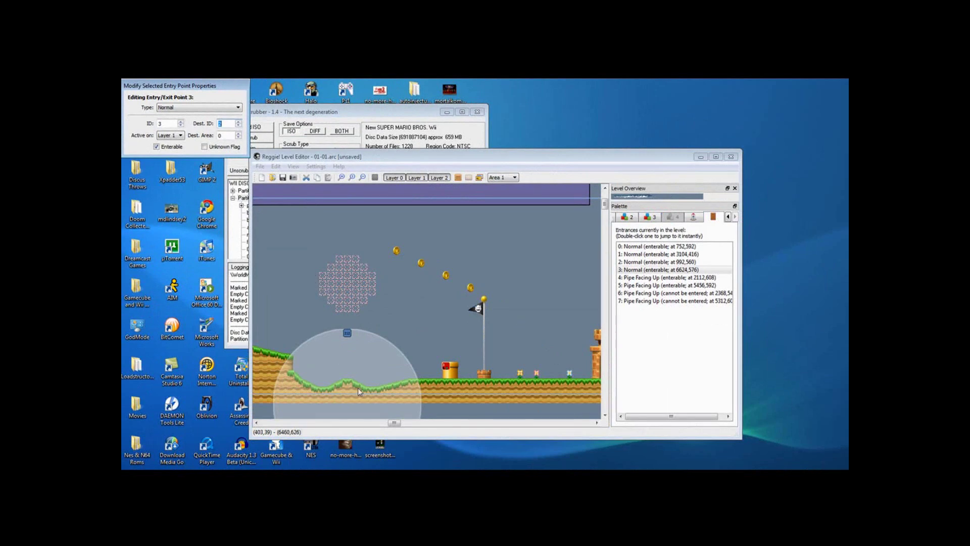
# Return to the first yellow pipe, save level 01-01, and close the Reggie level editor.
pyautogui.moveTo(397, 428); pyautogui.dragTo(284, 426)
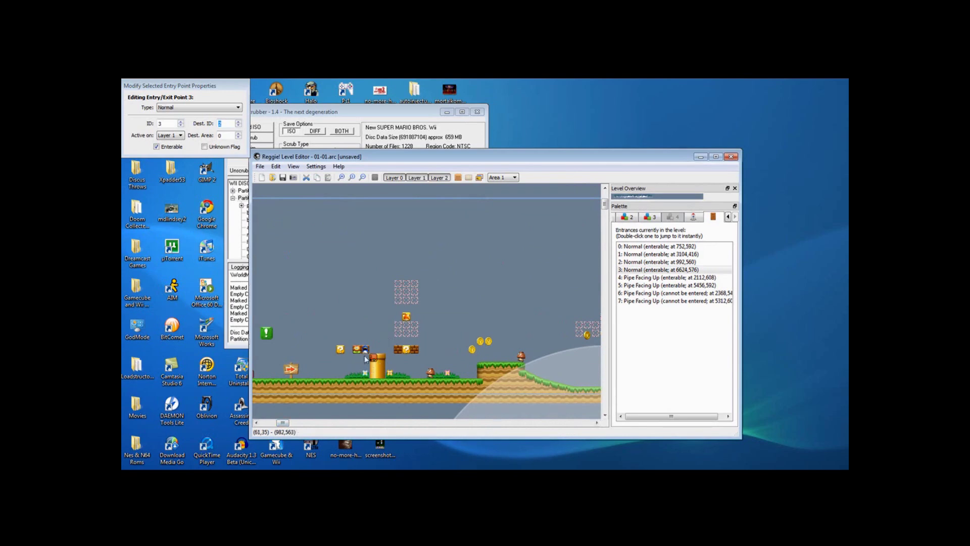
pyautogui.click(260, 167)
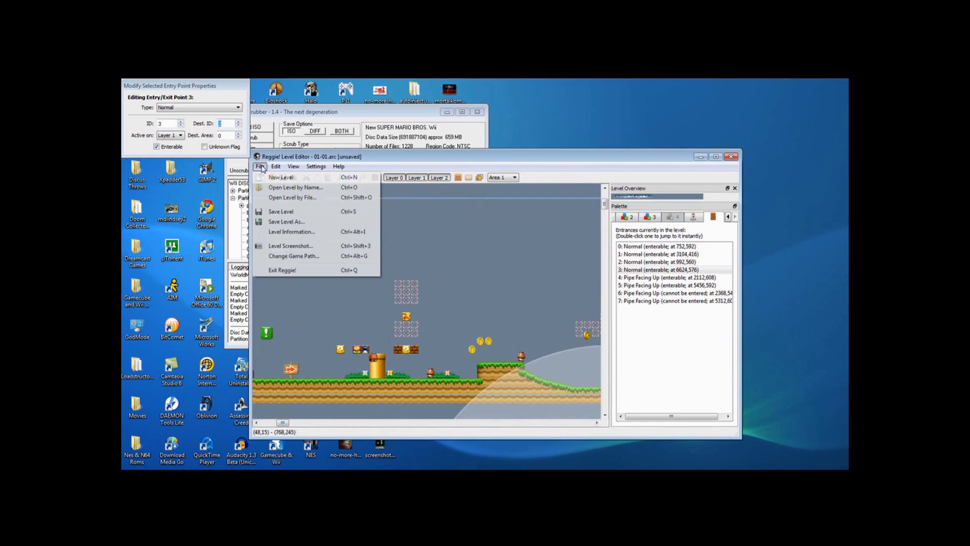
pyautogui.click(276, 214)
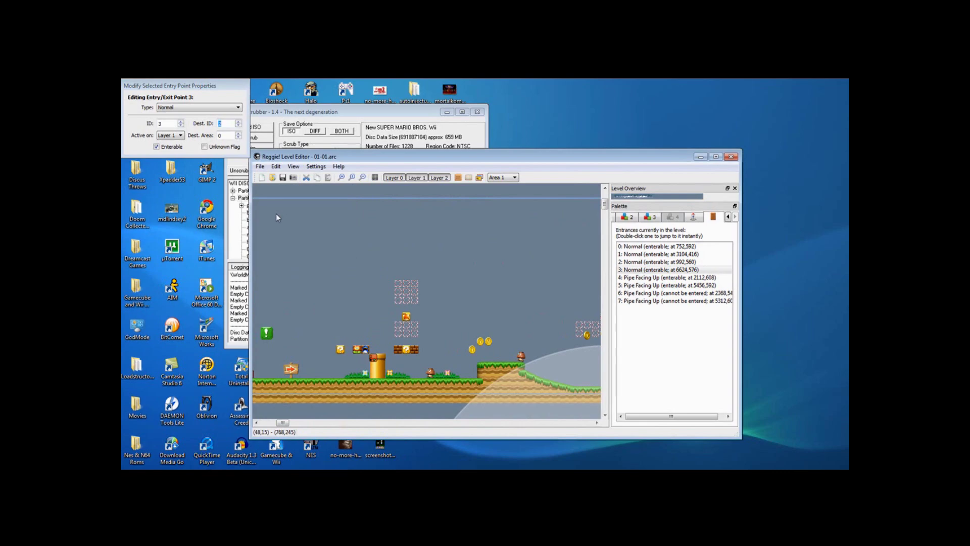
pyautogui.click(731, 157)
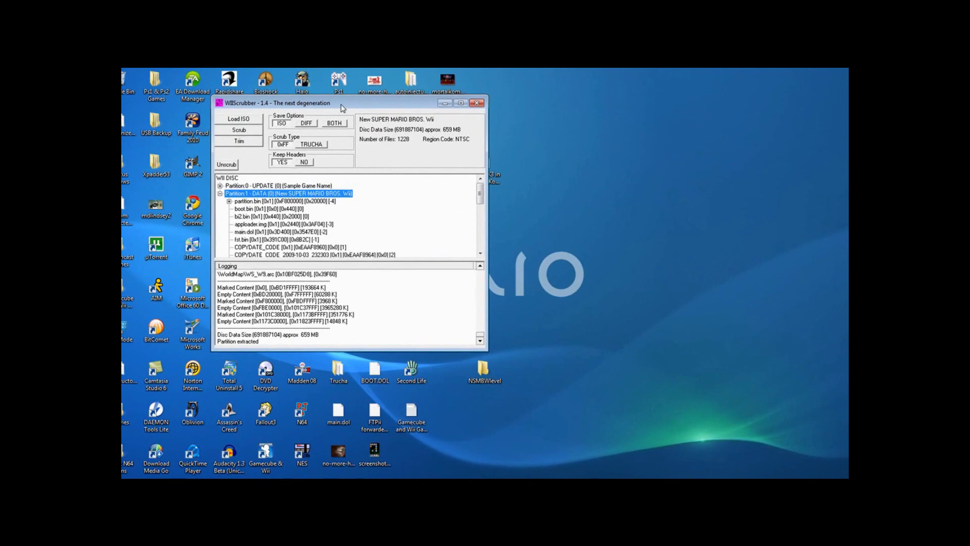
# In WIIScrubber, expand the DATA partition's Stage folder and start replacing its 01-01.arc file.
pyautogui.moveTo(343, 108); pyautogui.dragTo(380, 135)
pyautogui.scroll(-5, 295, 245)
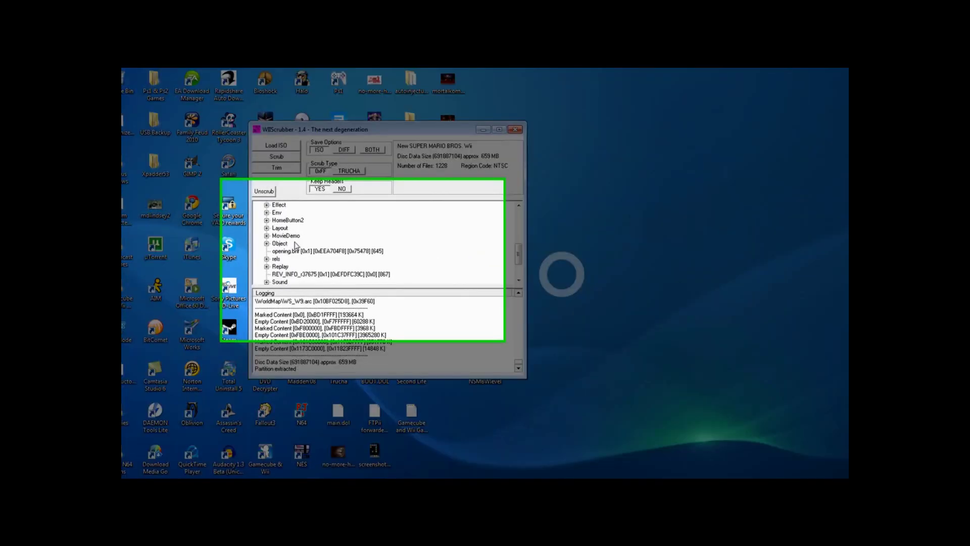
pyautogui.scroll(-2, 296, 245)
pyautogui.click(266, 250)
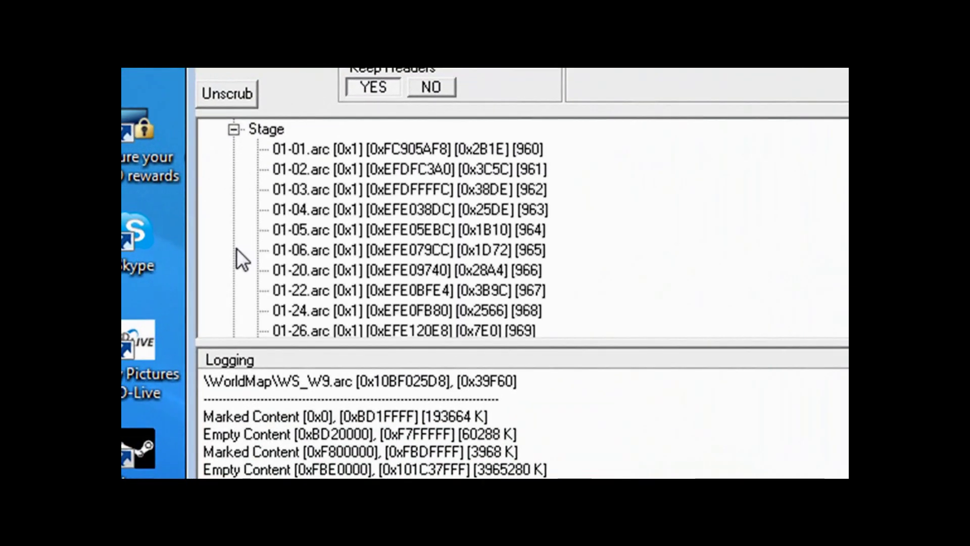
pyautogui.click(313, 152)
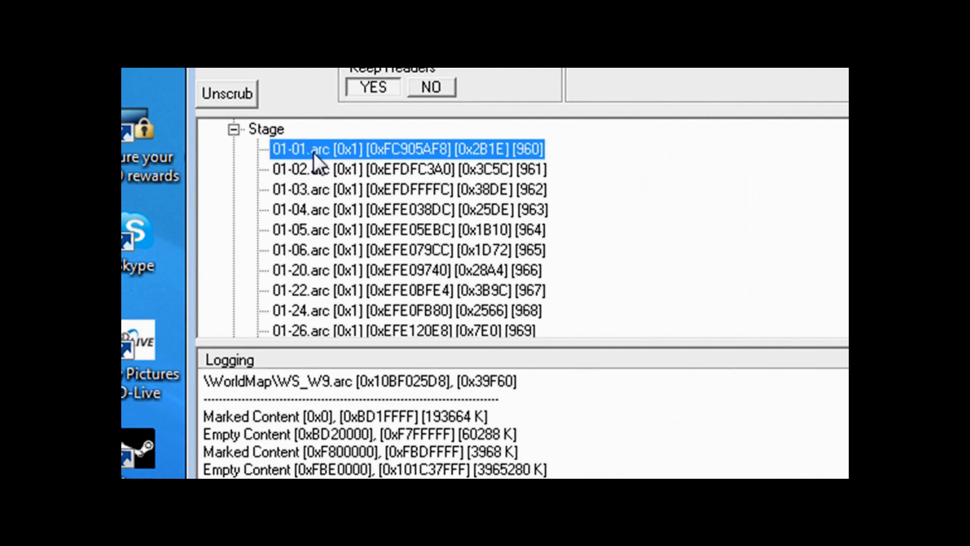
pyautogui.rightClick(313, 153)
pyautogui.click(349, 200)
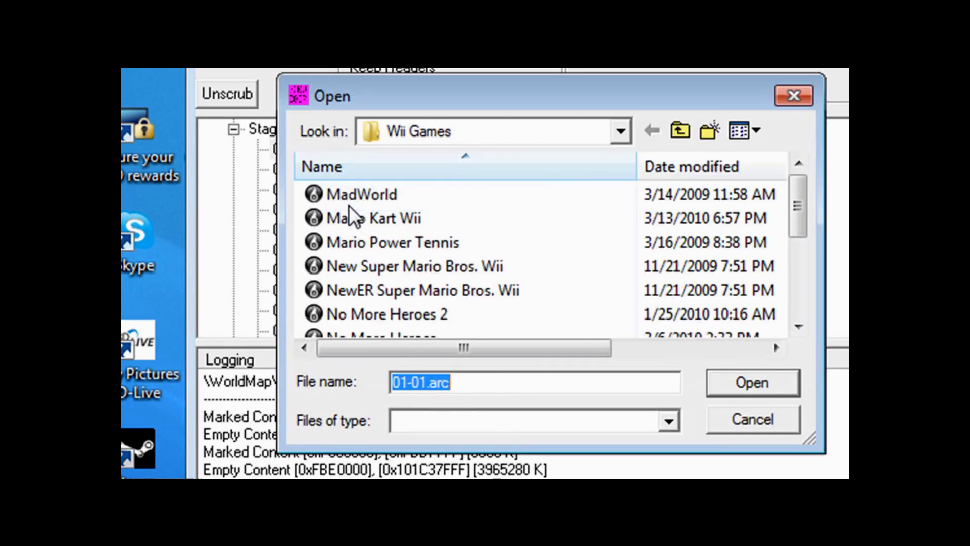
# Choose the edited 01-01.arc from the Stage folder inside the NSMBWlevel desktop folder as the replacement file.
pyautogui.click(680, 133)
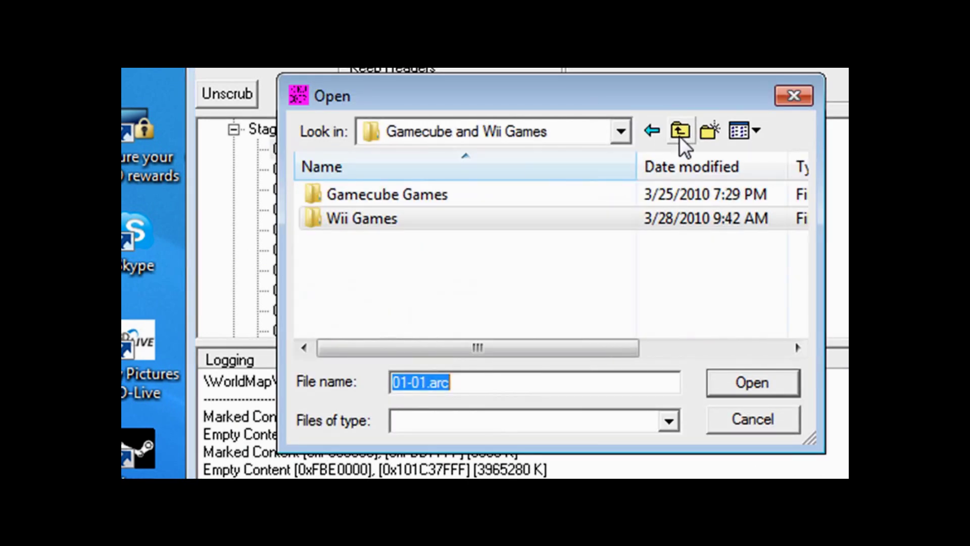
pyautogui.click(680, 132)
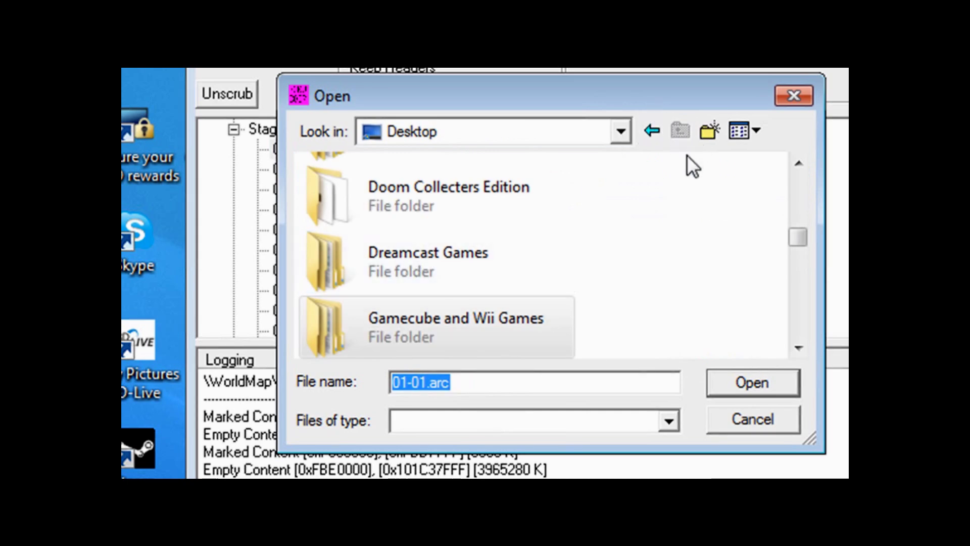
pyautogui.scroll(-2, 577, 253)
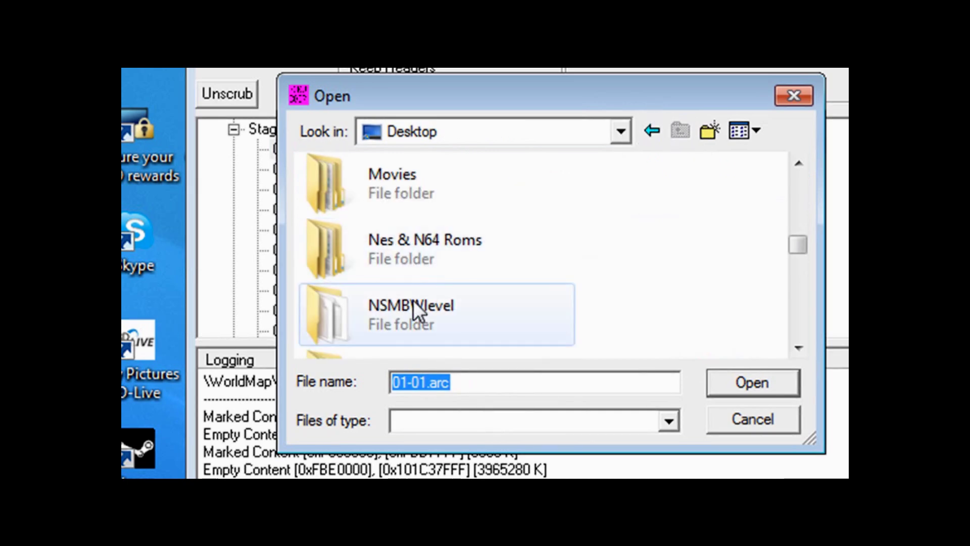
pyautogui.click(403, 319)
pyautogui.doubleClick(403, 320)
pyautogui.scroll(-3, 440, 247)
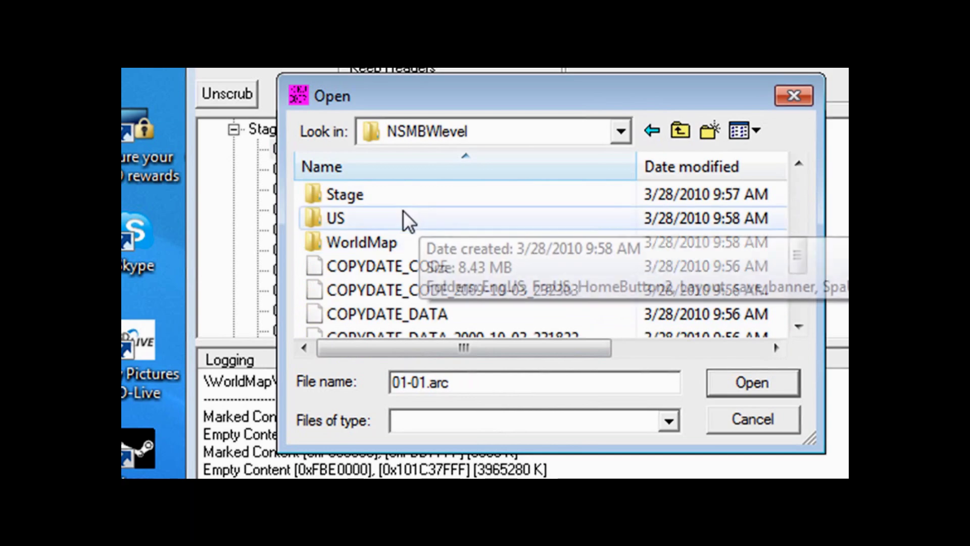
pyautogui.doubleClick(383, 199)
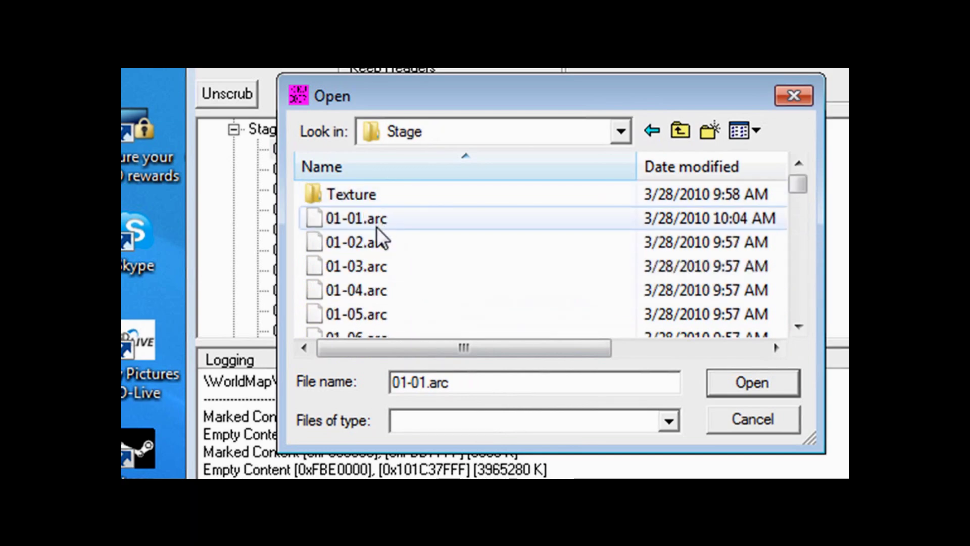
pyautogui.click(377, 222)
pyautogui.click(738, 381)
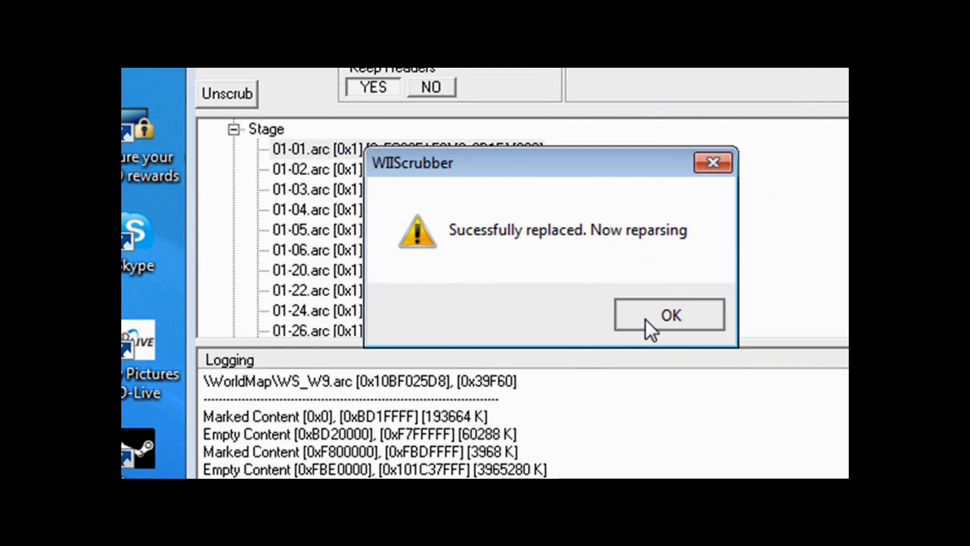
# Acknowledge the 01-01.arc replacement, let the disc reparse, and exit WIIScrubber.
pyautogui.click(645, 321)
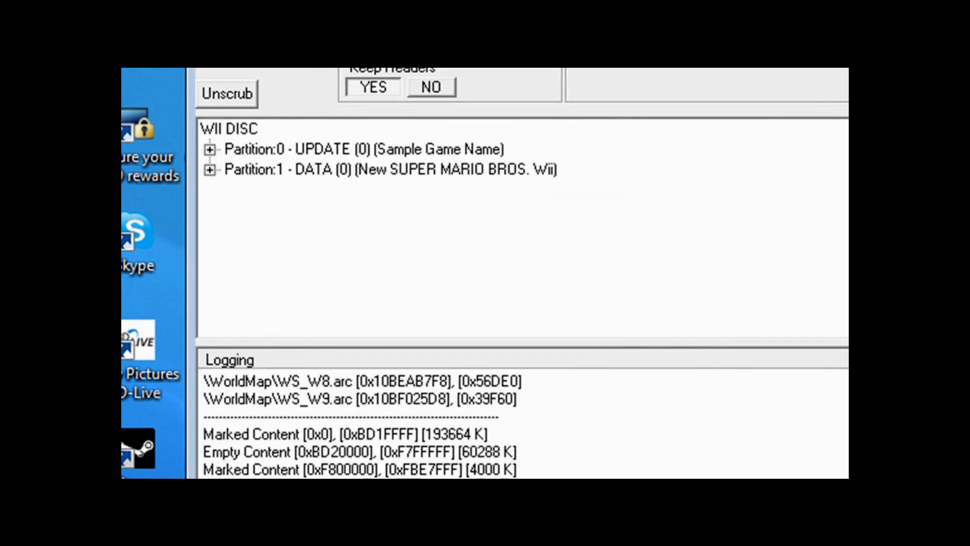
pyautogui.hotkey('alt', 'F4')
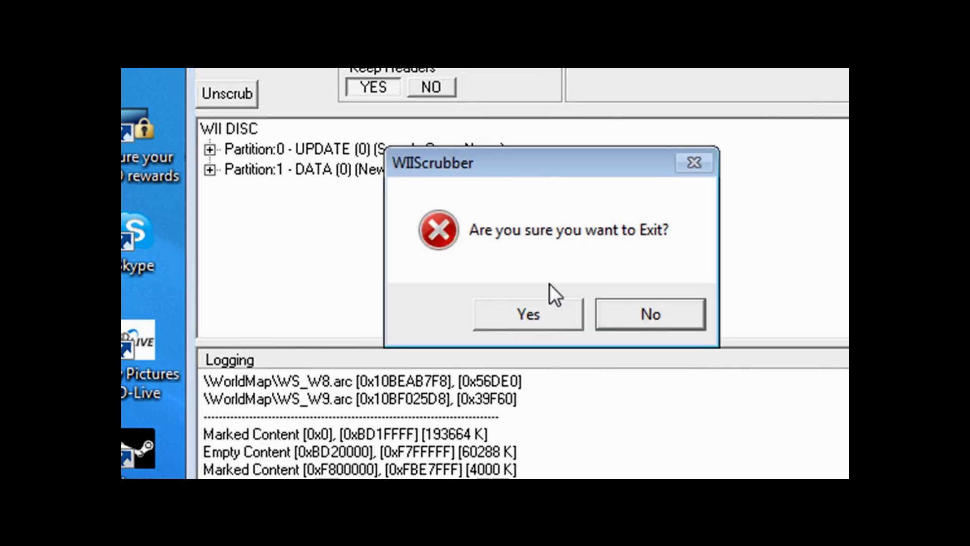
pyautogui.click(537, 321)
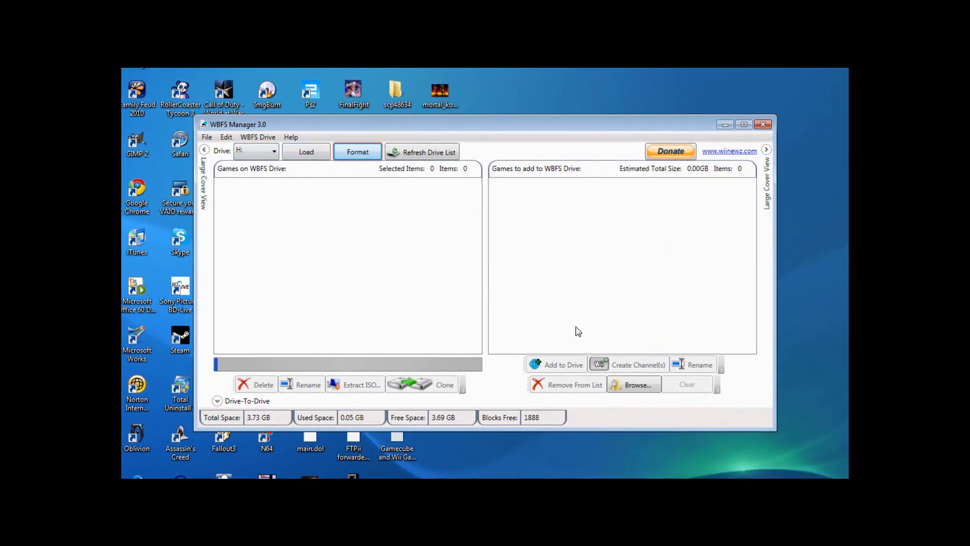
# In WBFS Manager, load the NewER Super Mario Bros. Wii image from the Wii Games folder and add it to WBFS drive H:.
pyautogui.click(626, 387)
pyautogui.click(462, 252)
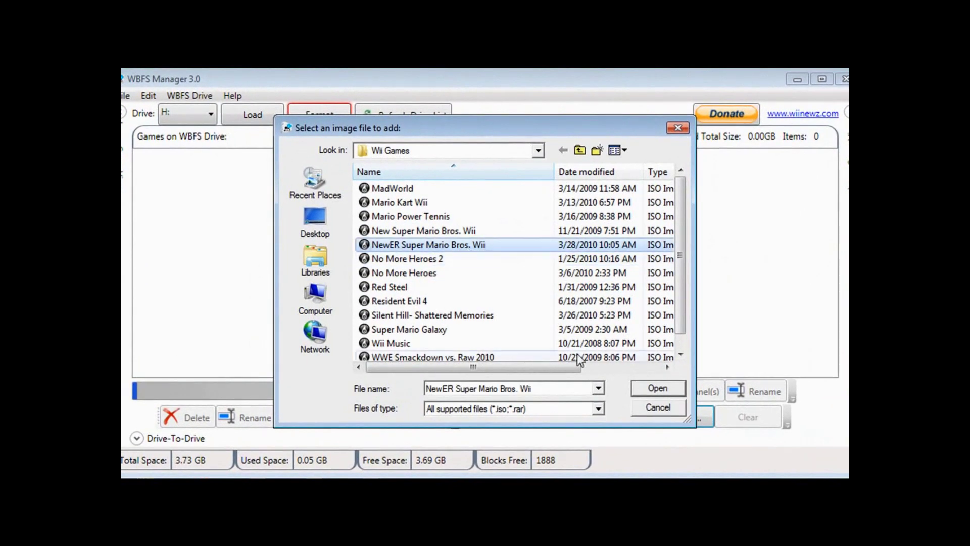
pyautogui.click(647, 393)
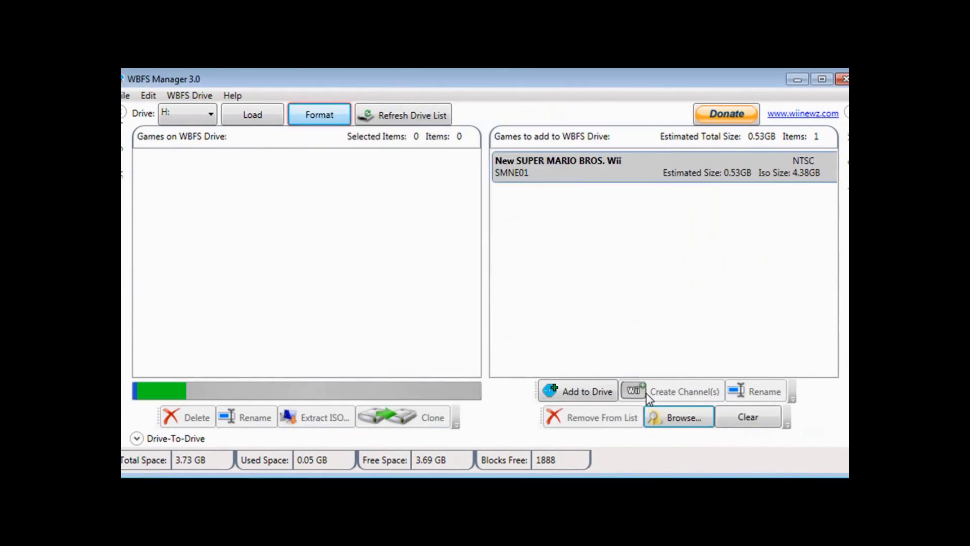
pyautogui.click(574, 161)
pyautogui.click(571, 391)
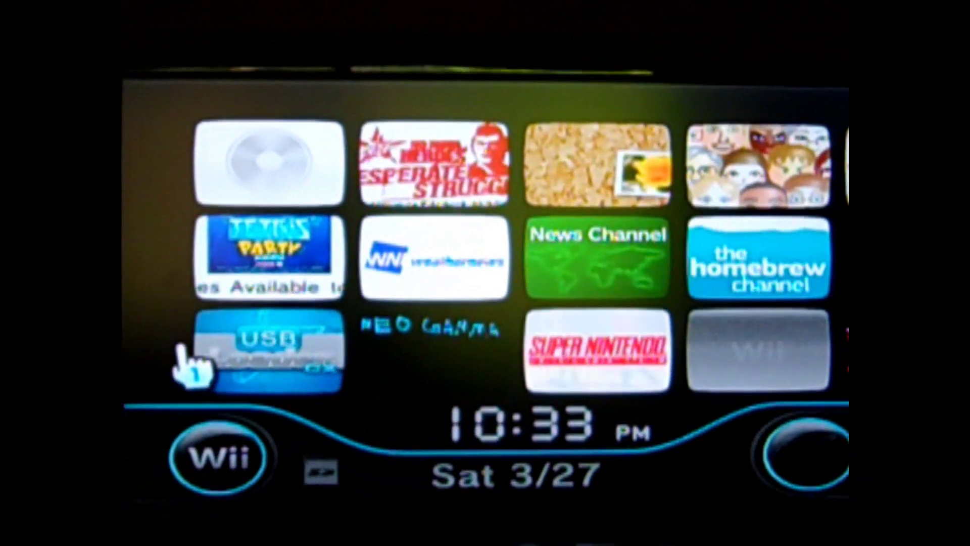
pyautogui.click(331, 384)
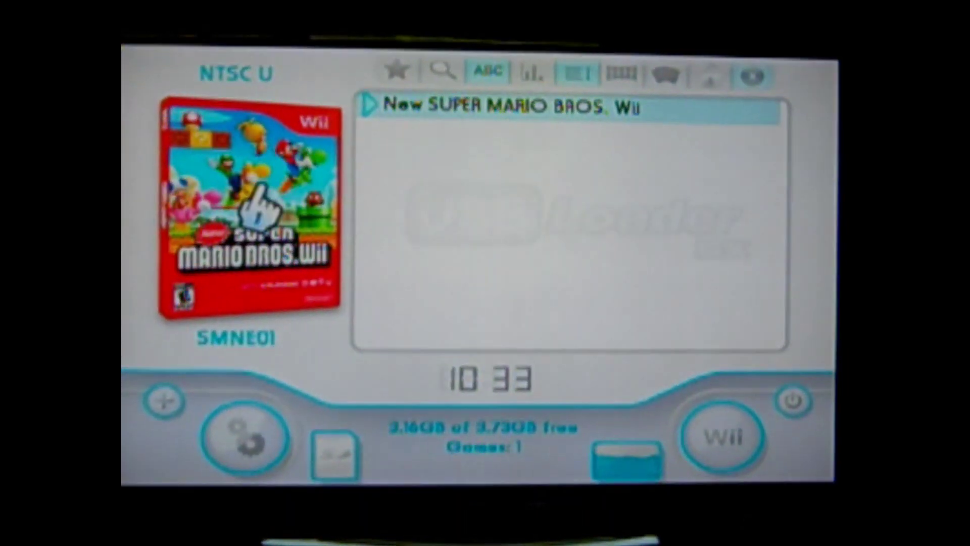
pyautogui.click(399, 113)
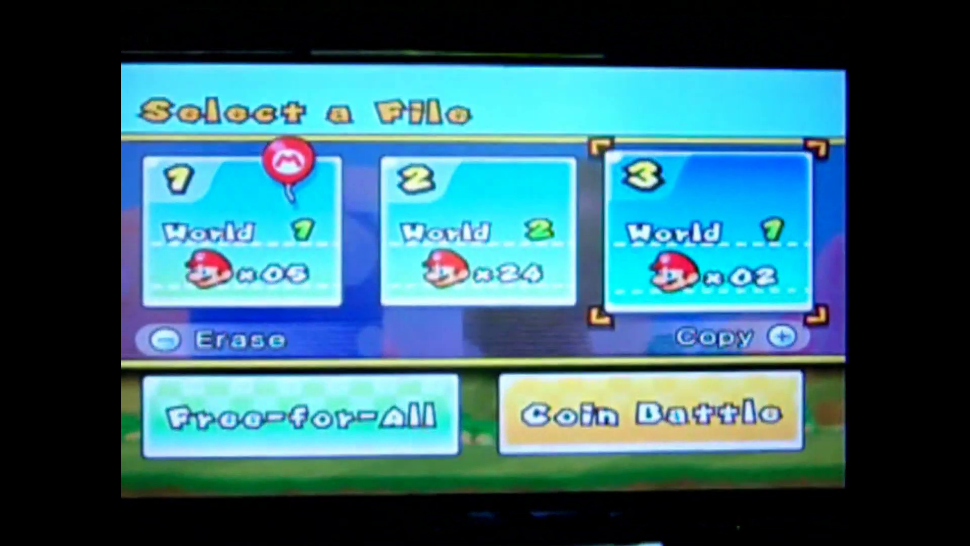
pyautogui.press('2')
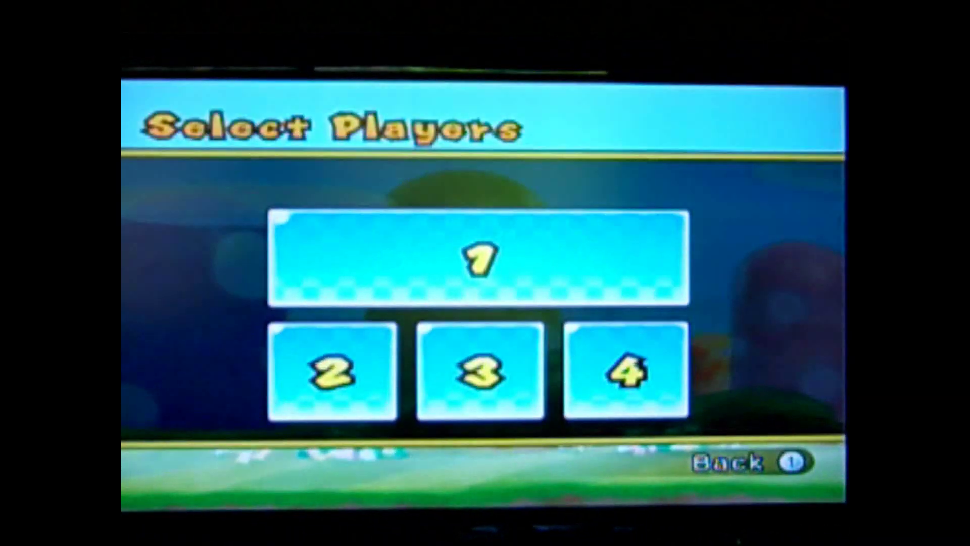
pyautogui.press('2')
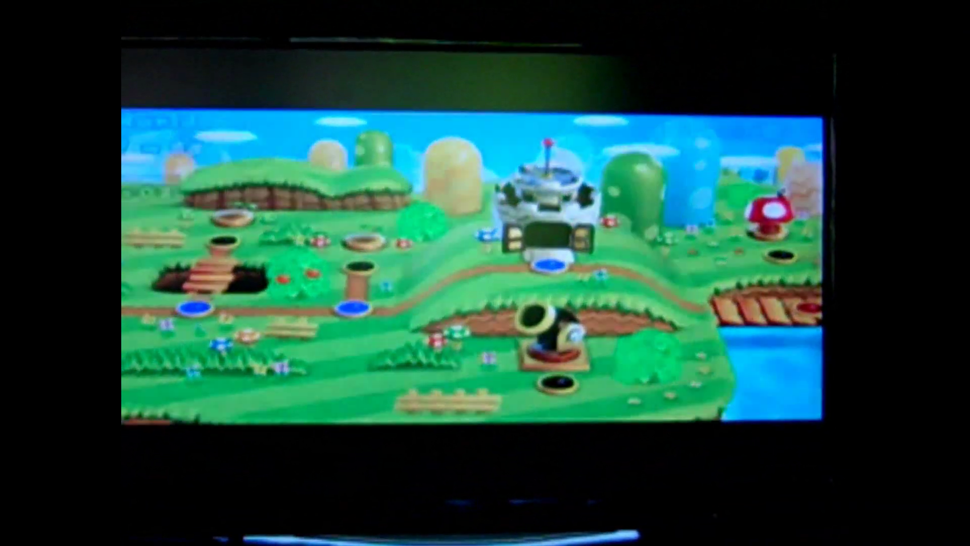
pyautogui.press('1')
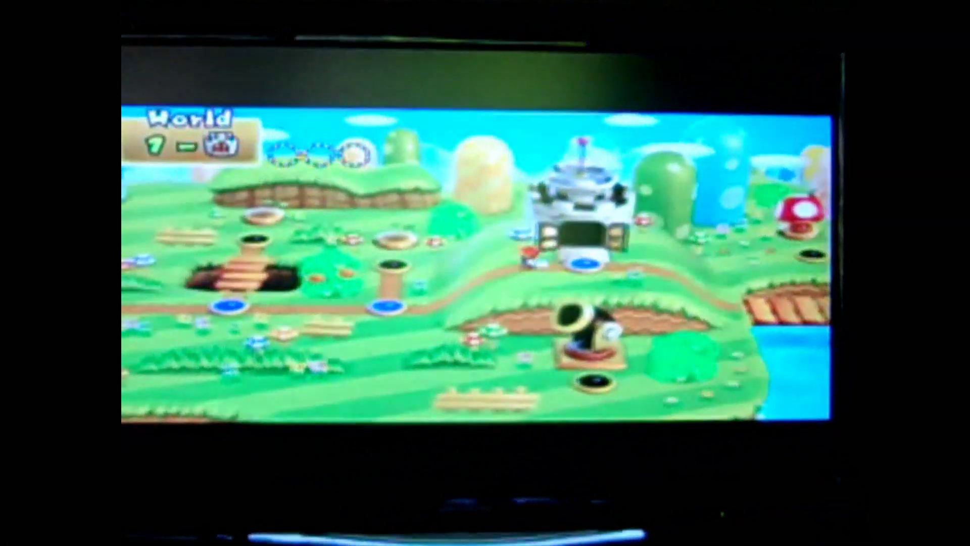